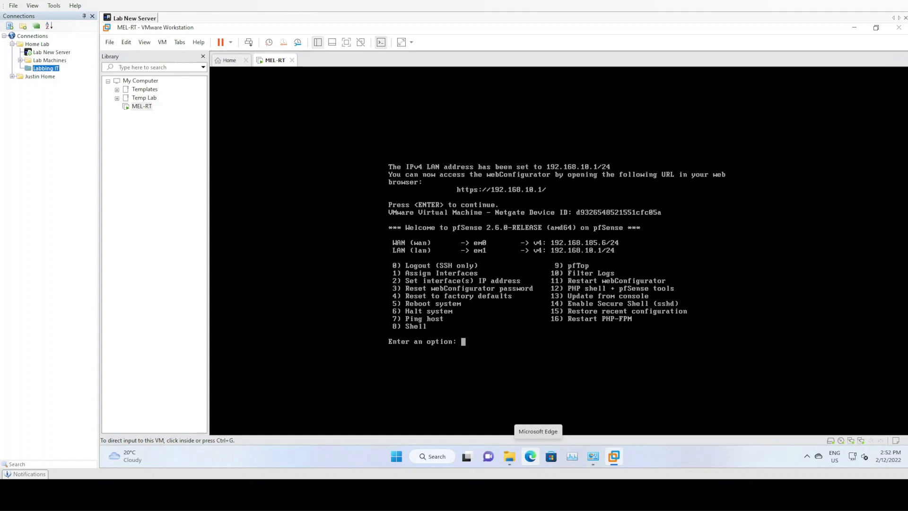
Start a new virtual machine with the Typical configuration and choose to install the operating system later.
left_click(109, 42)
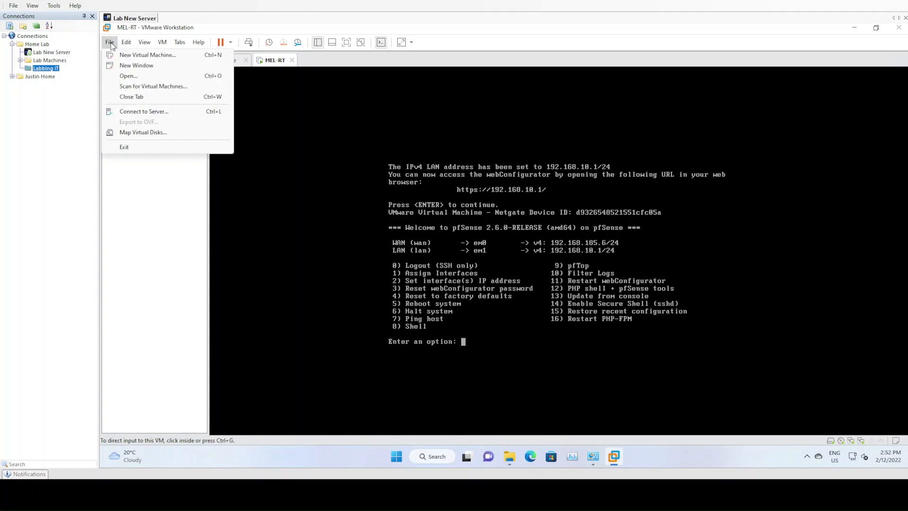
left_click(119, 55)
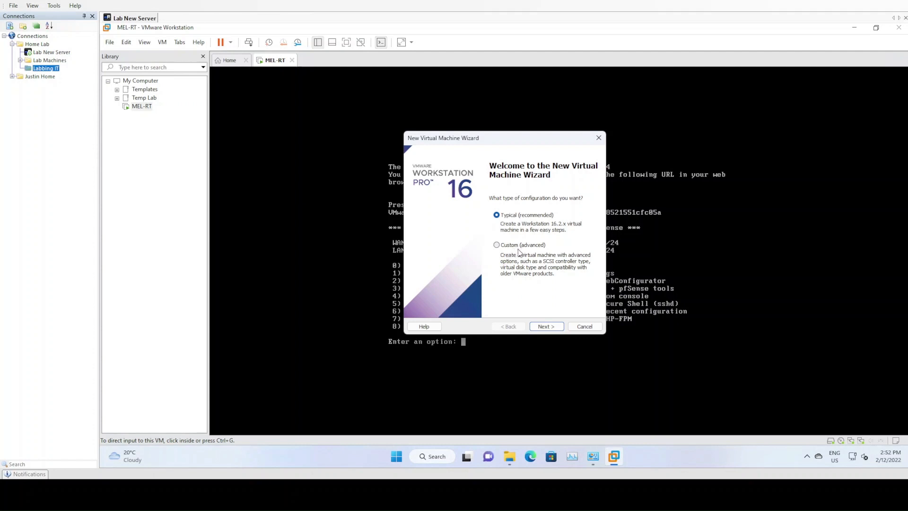
left_click(545, 327)
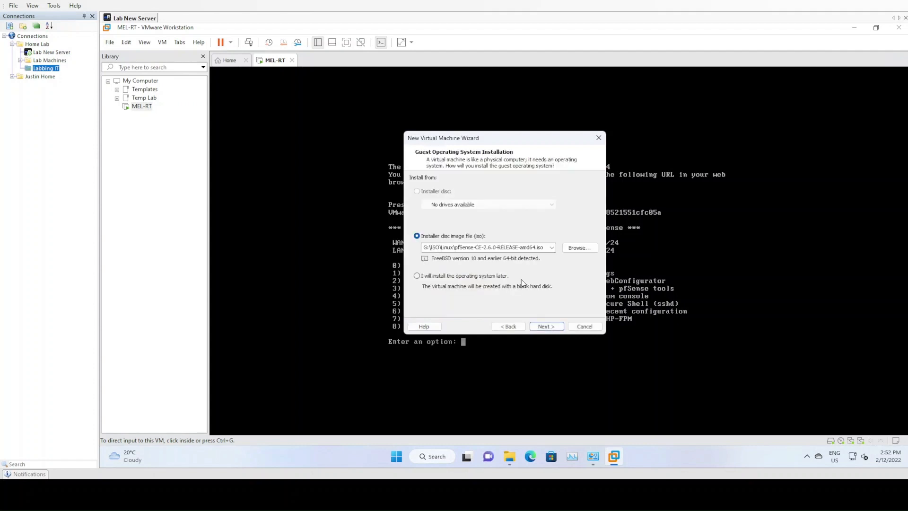
left_click(450, 277)
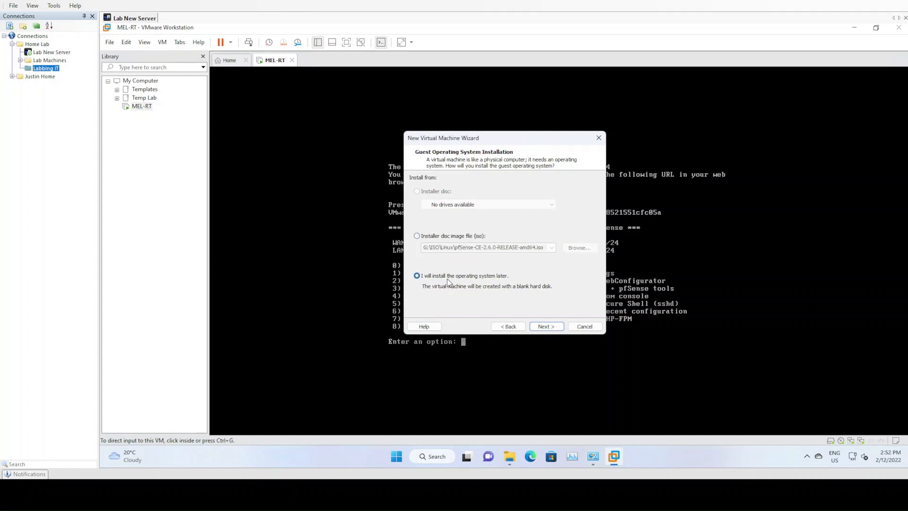
left_click(547, 328)
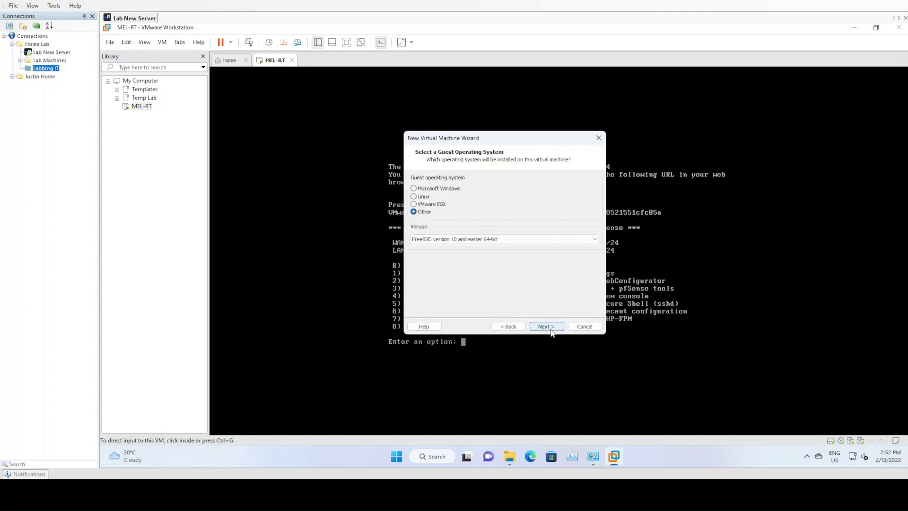
Set the guest operating system to Microsoft Windows, version Windows Server 2008 R2 x64.
left_click(445, 189)
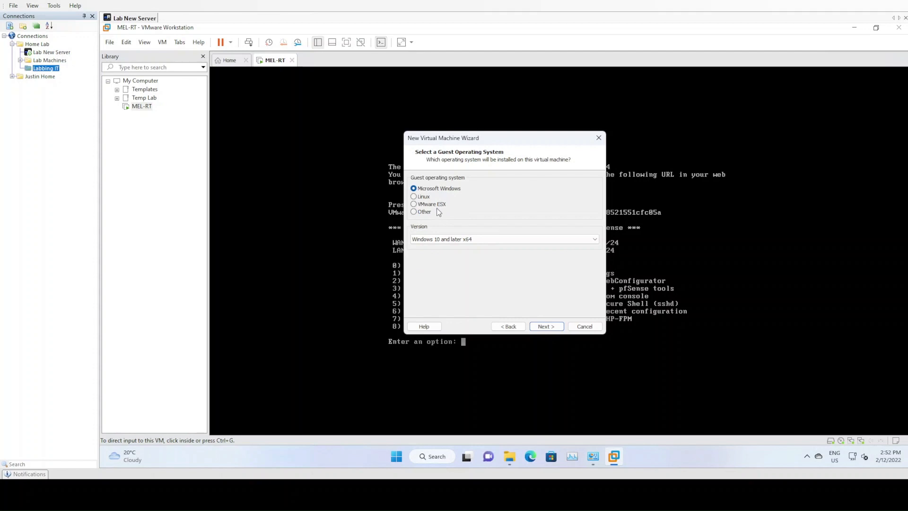
left_click(481, 240)
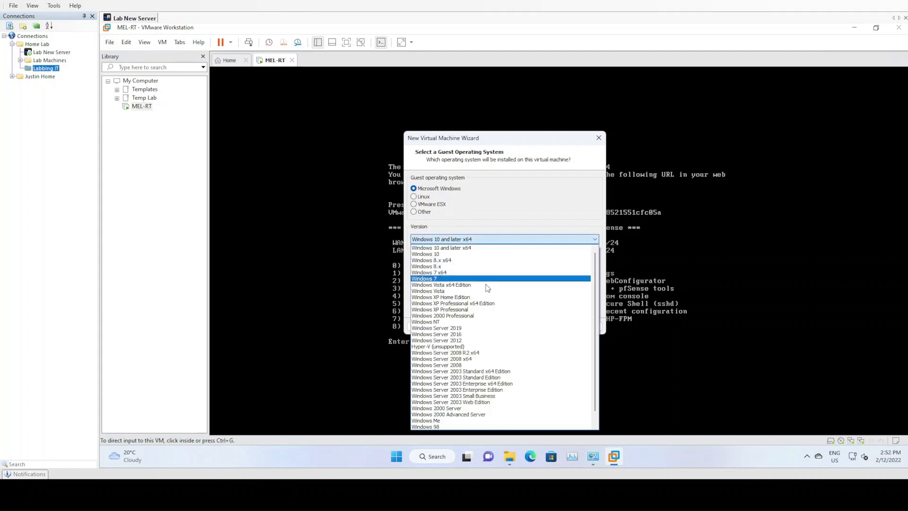
left_click(482, 353)
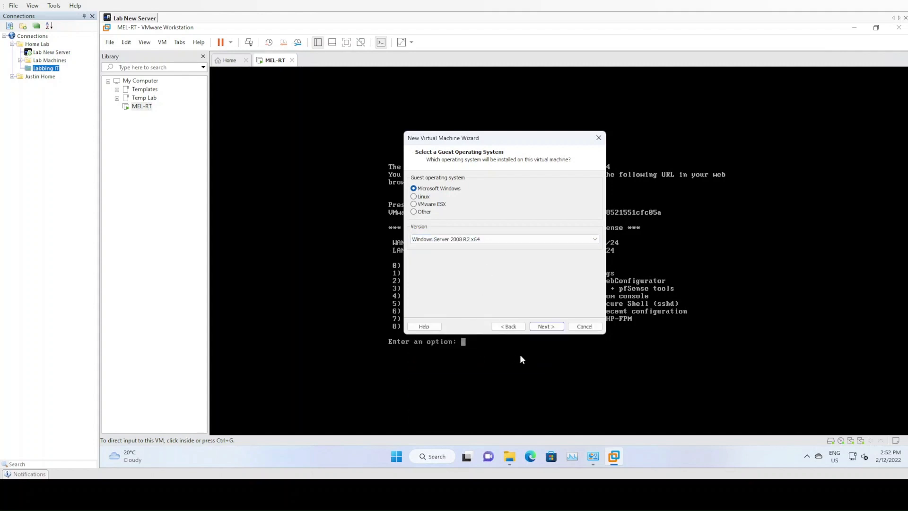
left_click(548, 327)
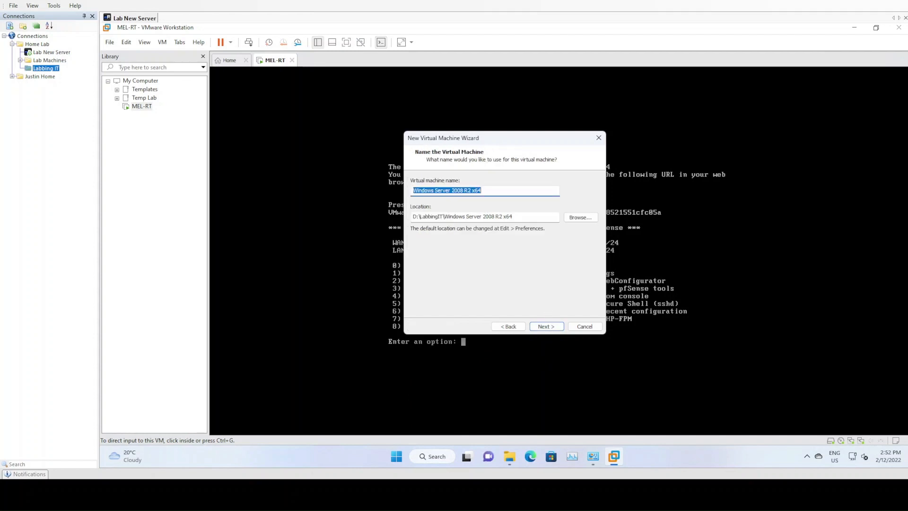
Name the virtual machine MEL-DC1 and store its 40 GB virtual disk as a single file.
type("MEL-DC1")
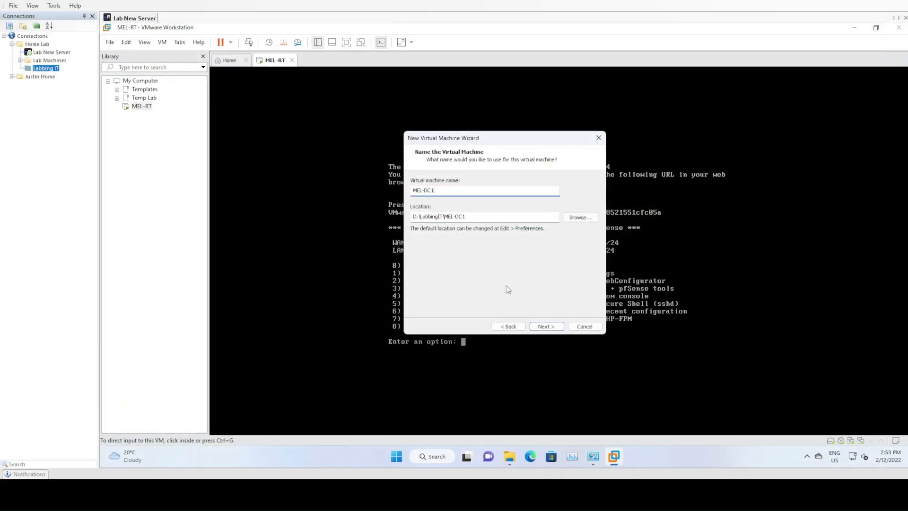
left_click(545, 328)
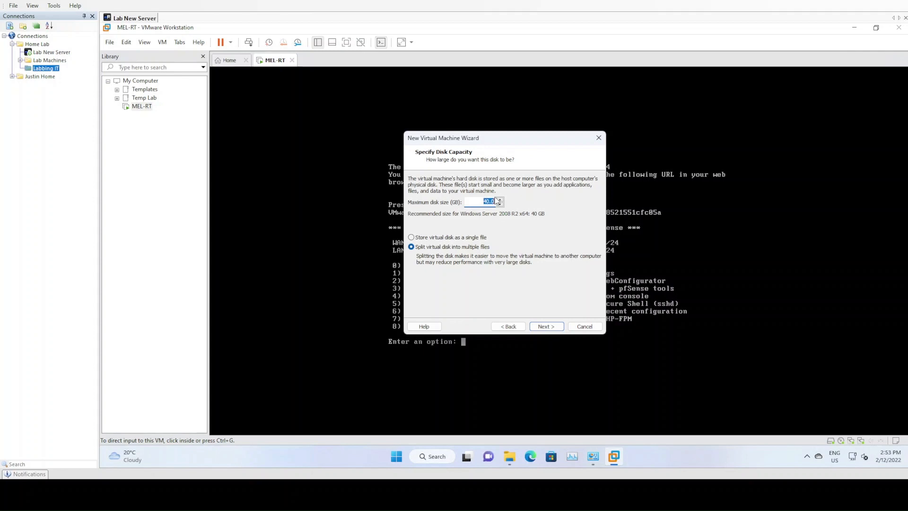
left_click(449, 238)
left_click(553, 326)
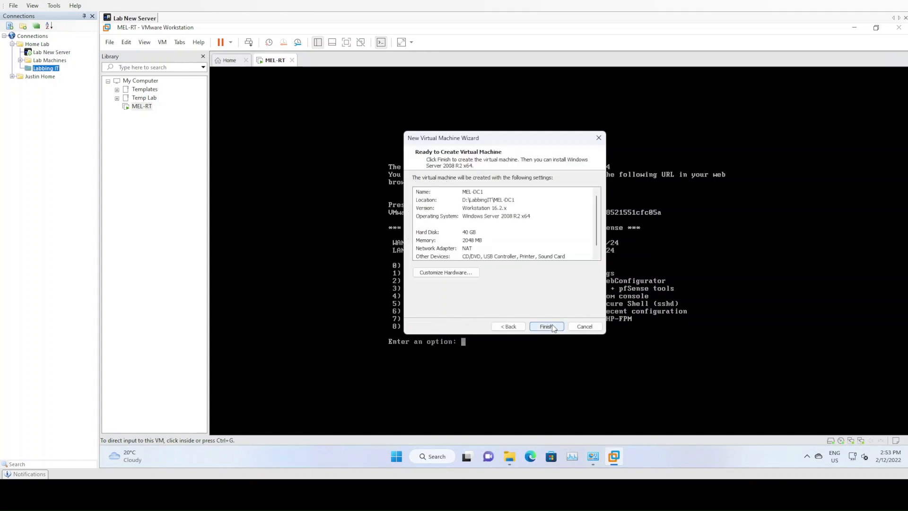
Customize the new machine's hardware by setting its memory to 4096 MB, and check the processor settings.
left_click(460, 274)
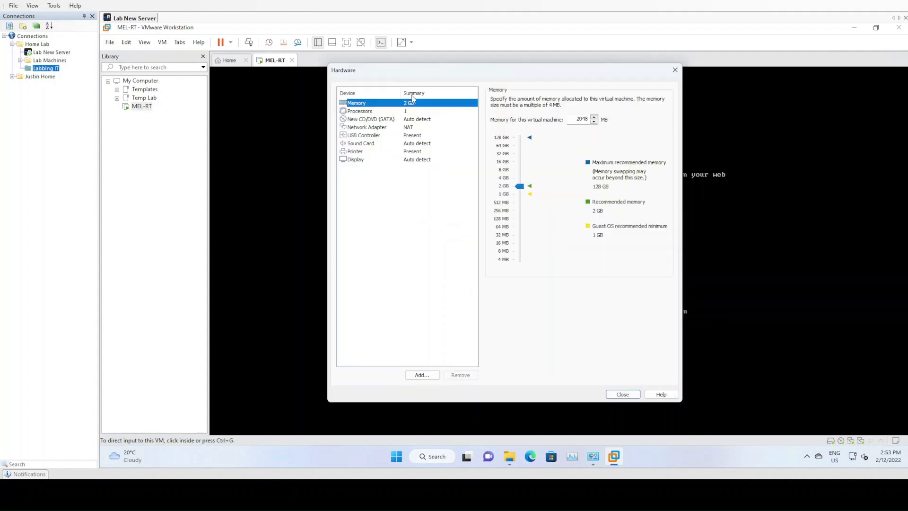
left_click_drag(575, 120, 594, 120)
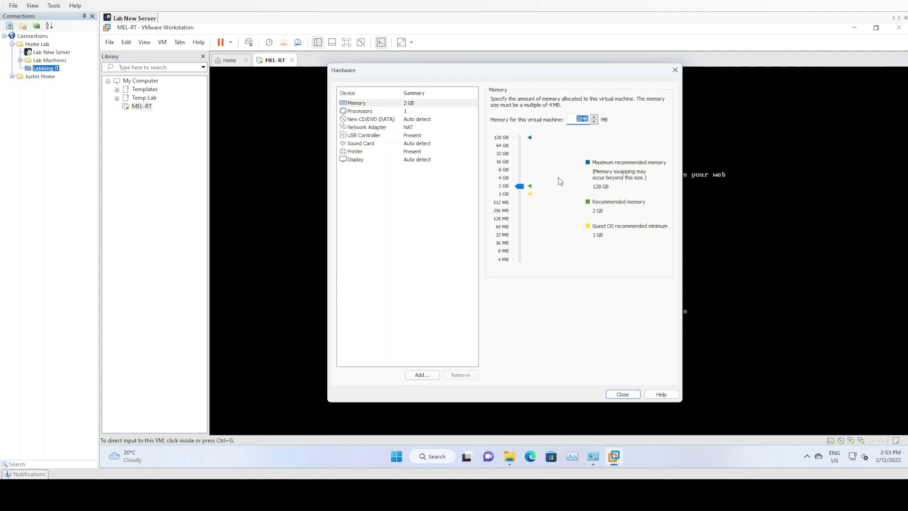
type("4096")
left_click(400, 112)
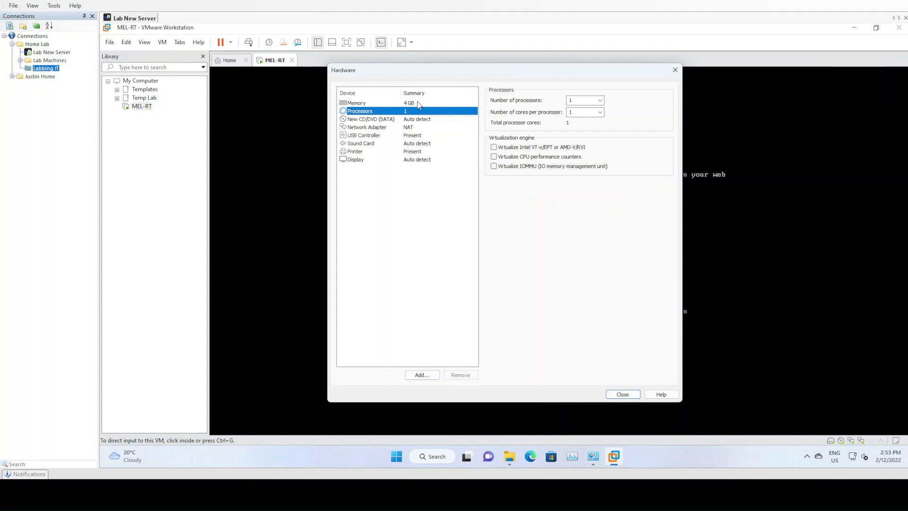
left_click(419, 104)
left_click(416, 113)
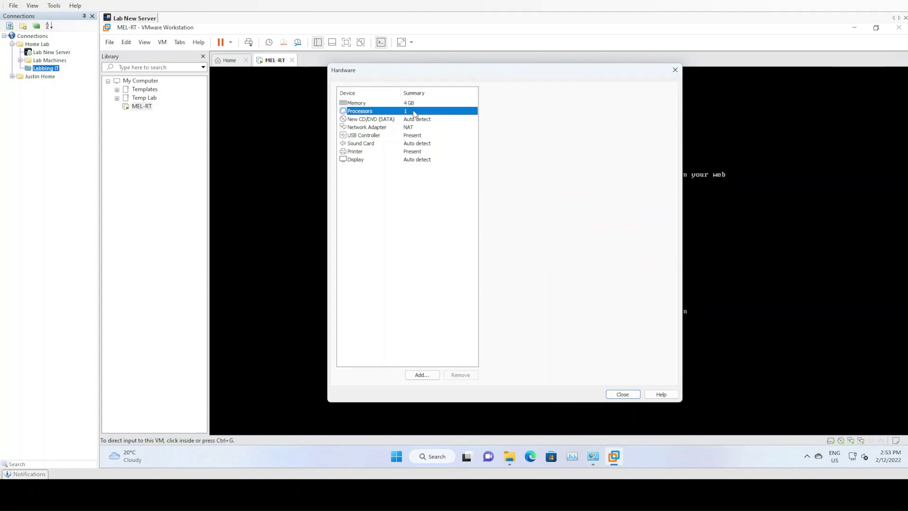
left_click(420, 185)
Connect the network adapter to the Melbourne LAN segment and finish creating the virtual machine.
left_click(411, 128)
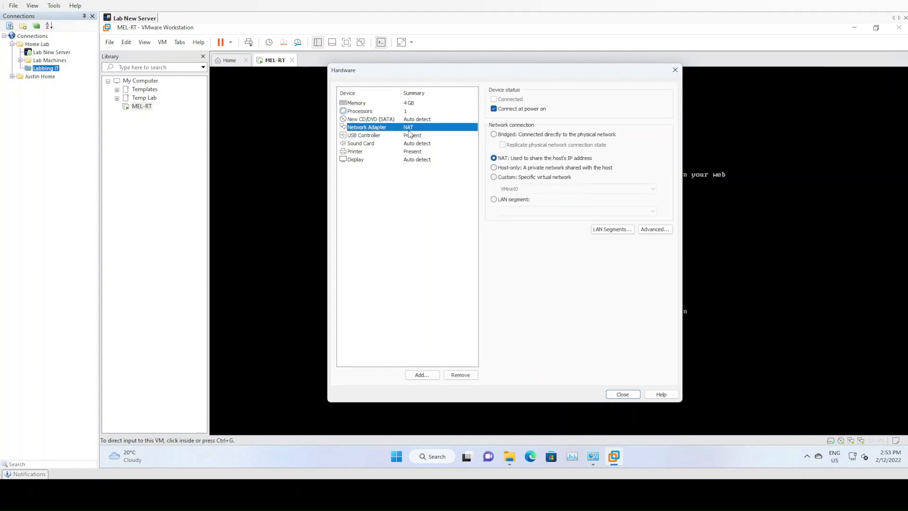
left_click(495, 200)
left_click(507, 211)
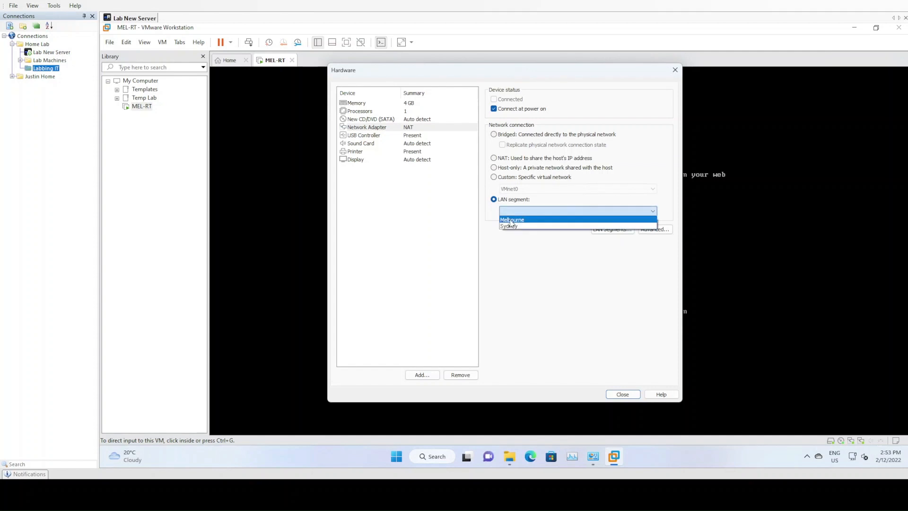
left_click(511, 221)
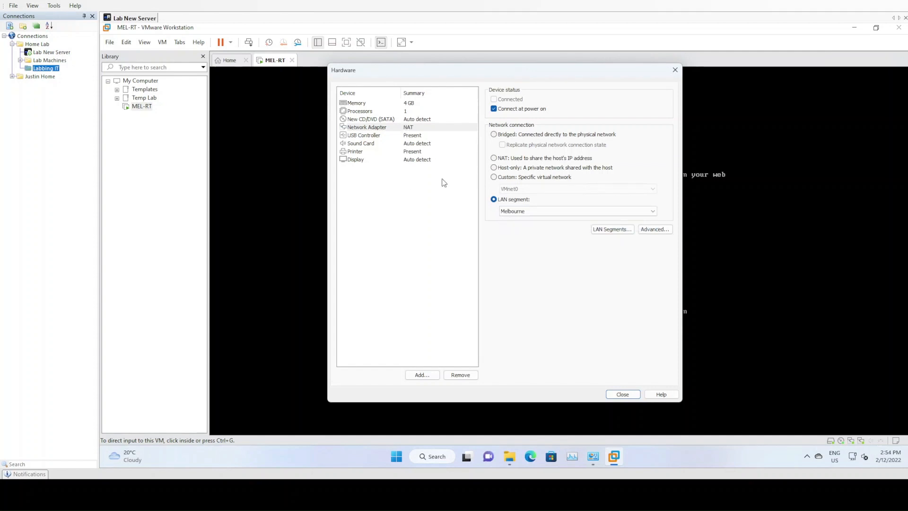
left_click(622, 395)
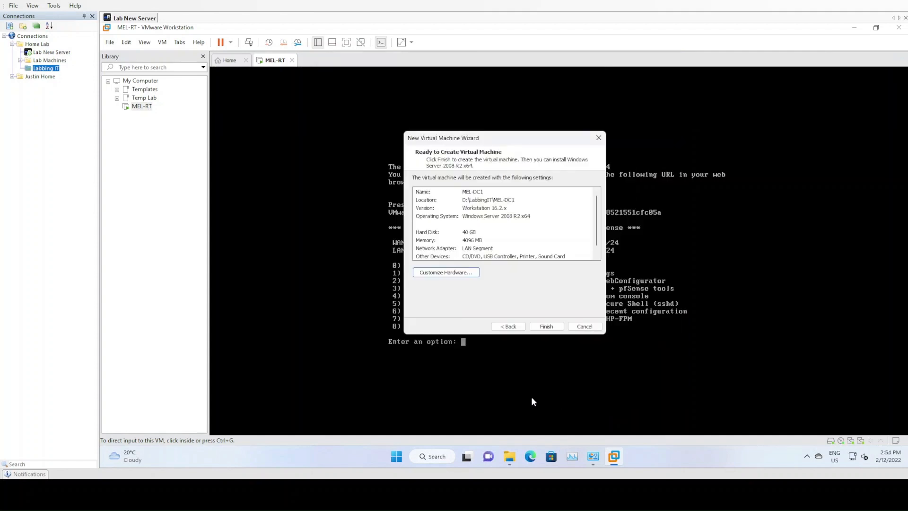
left_click(556, 331)
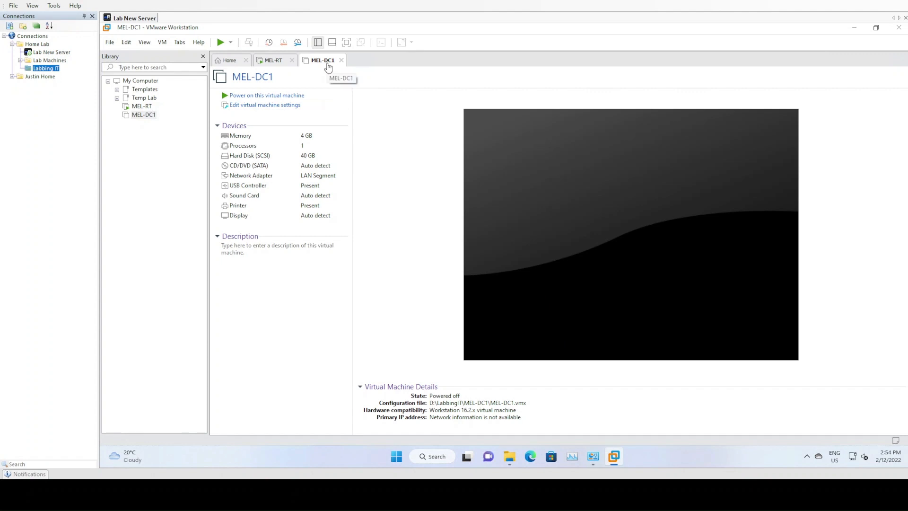
Power on MEL-DC1, decline connecting the unavailable sata0:1 device at every power-on, and dismiss the installation hint.
left_click(263, 96)
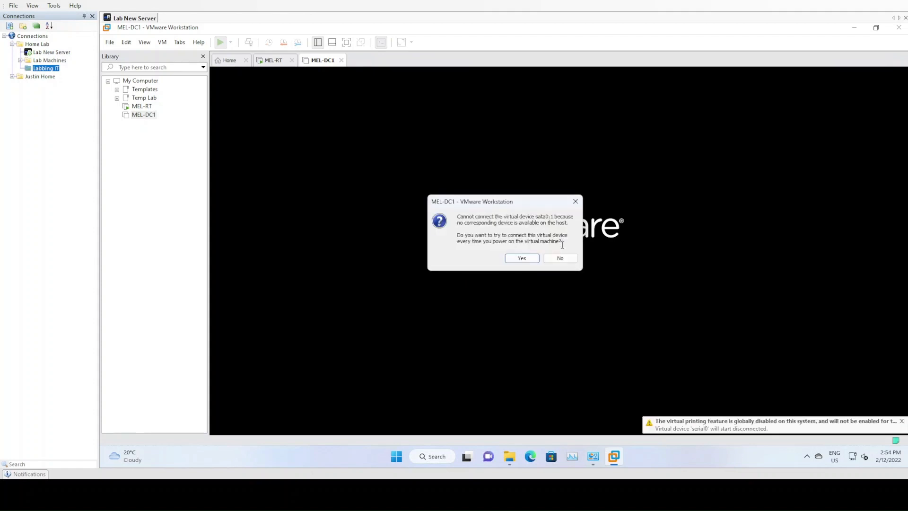
left_click(559, 258)
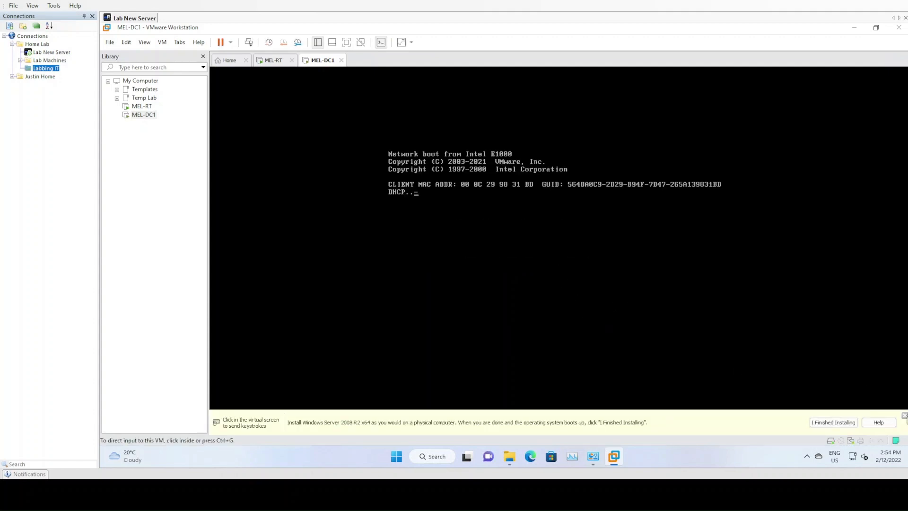
left_click(905, 415)
In the MEL-DC1 settings, switch the CD/DVD (SATA) drive to an ISO image file and browse for one.
right_click(316, 61)
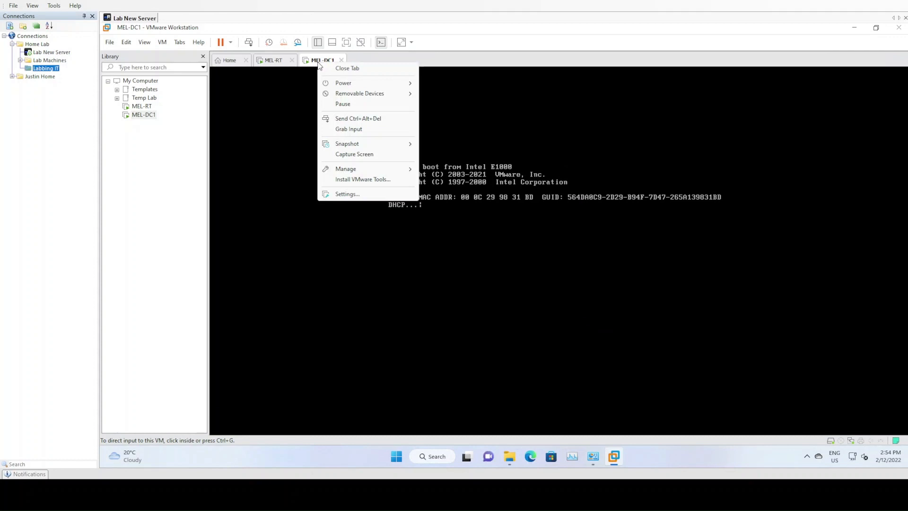
left_click(336, 193)
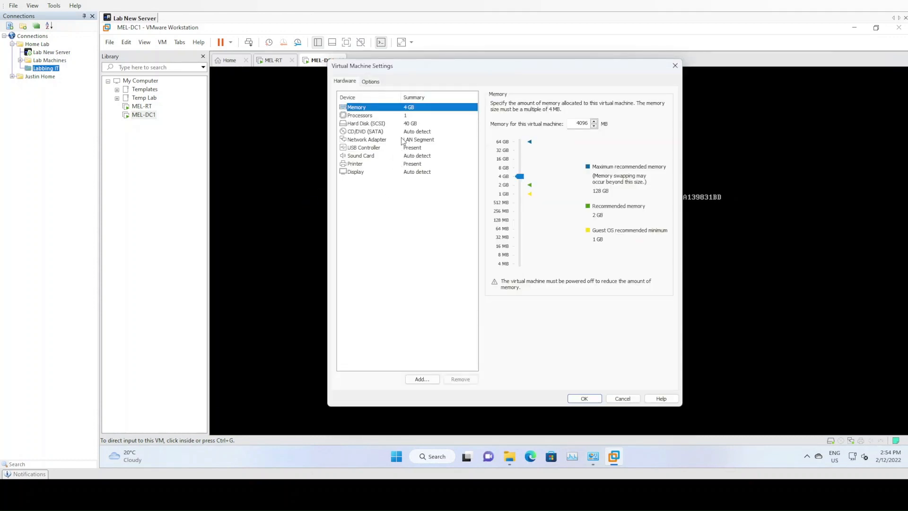
left_click(388, 131)
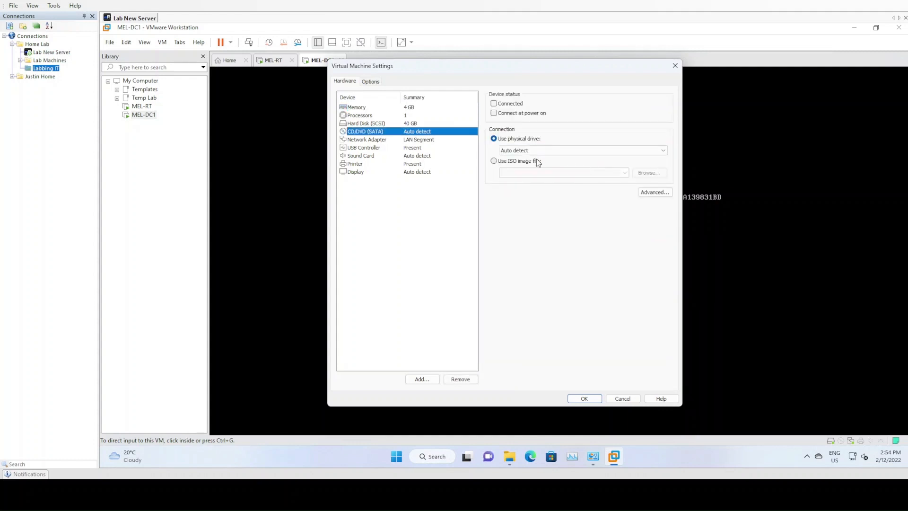
left_click(532, 162)
left_click(649, 173)
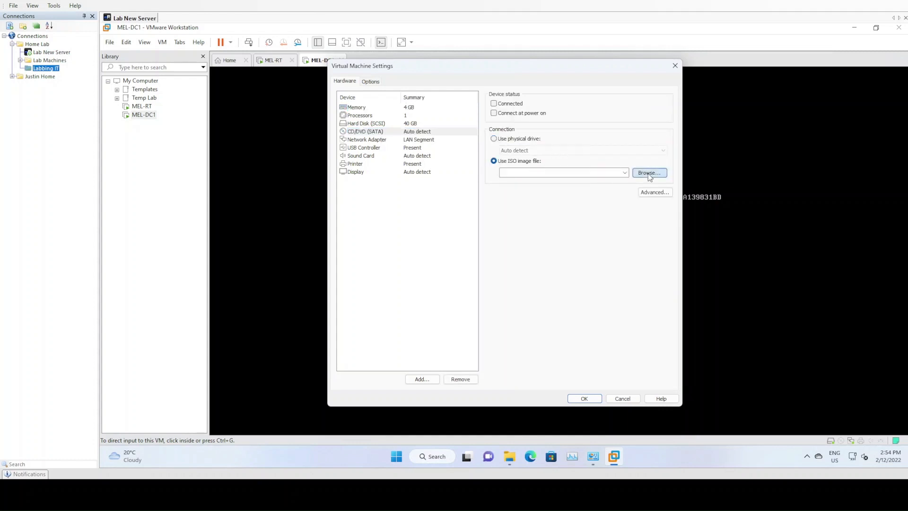
Load the Windows Server 2008 R2 with SP1 ISO from G:\ISO\Windows\2008 R2 and set the CD/DVD drive as connected.
scroll(374, 246, "down", 1)
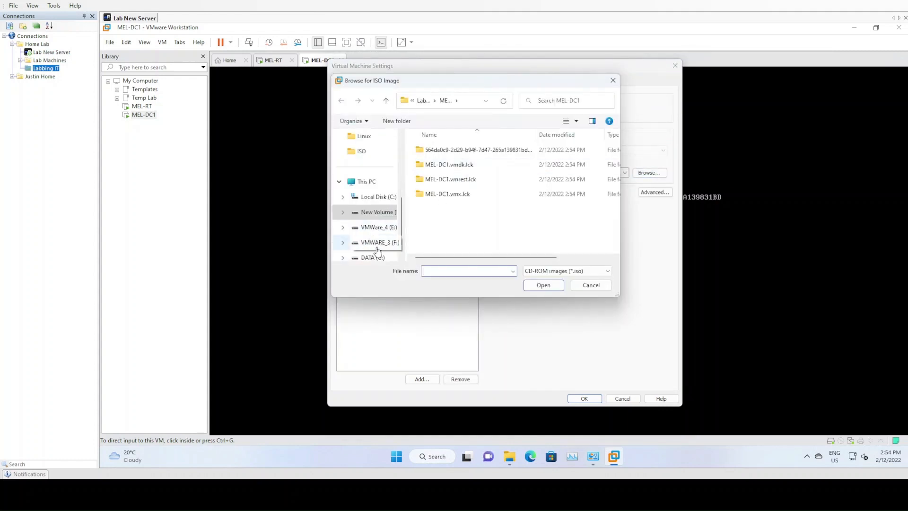
left_click(374, 258)
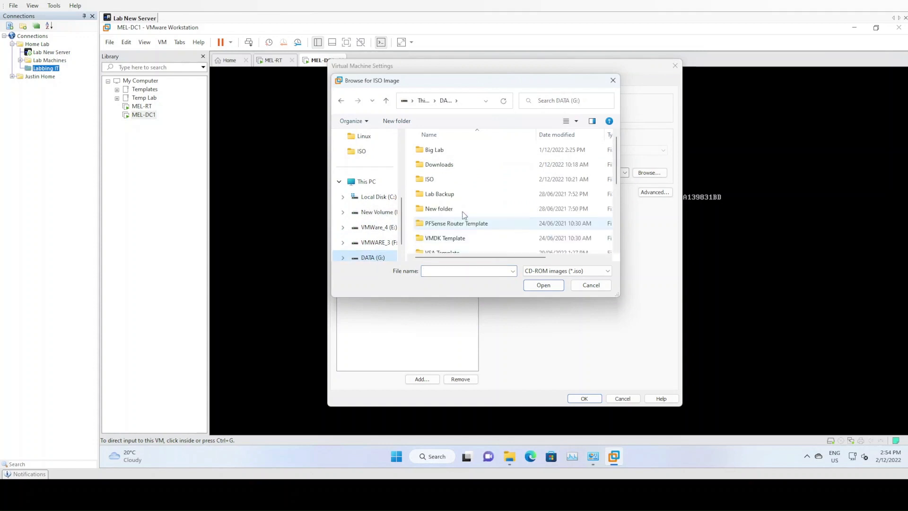
double_click(429, 180)
scroll(462, 235, "down", 1)
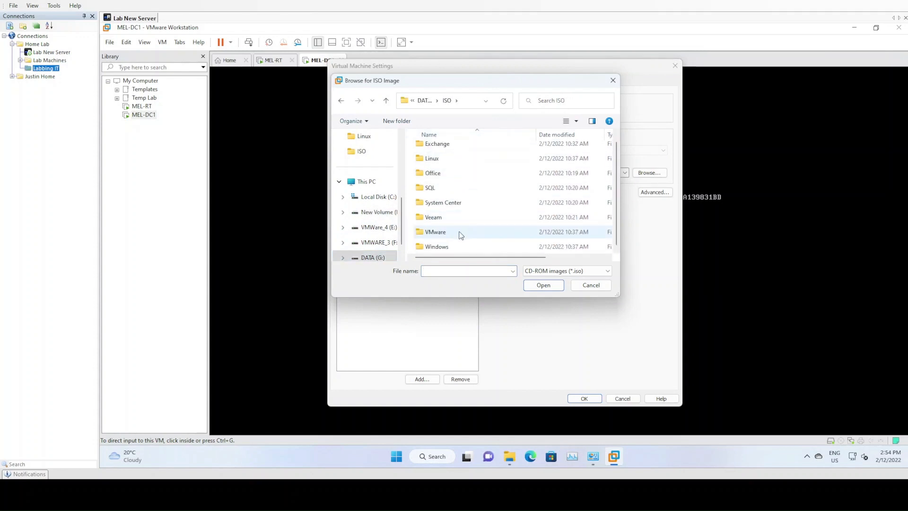
double_click(461, 247)
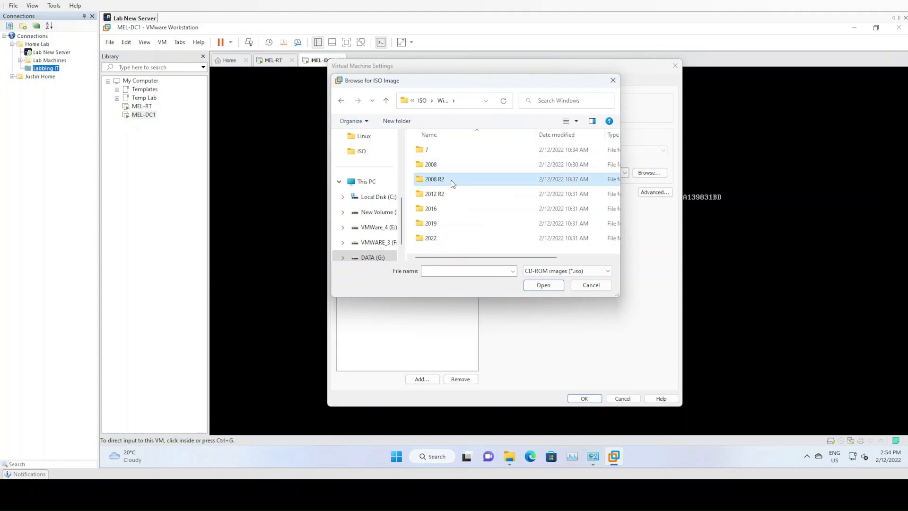
double_click(451, 180)
left_click(492, 152)
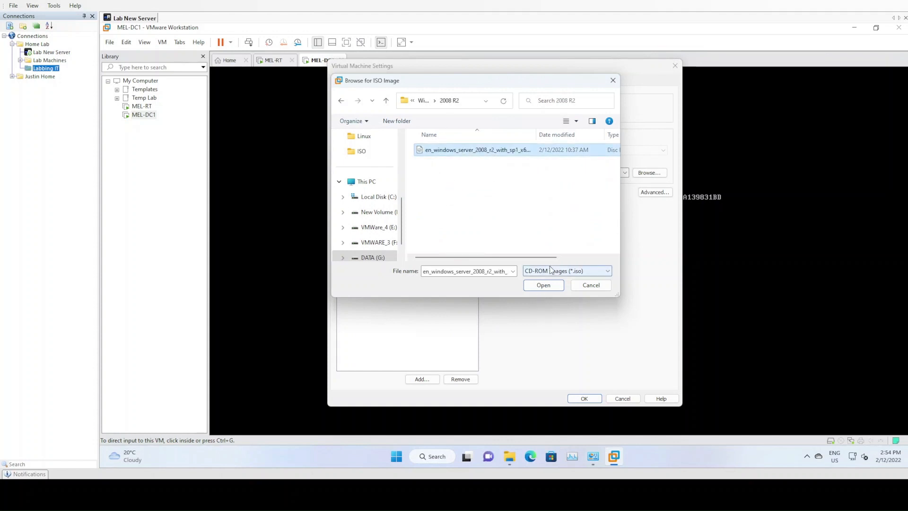
left_click(544, 285)
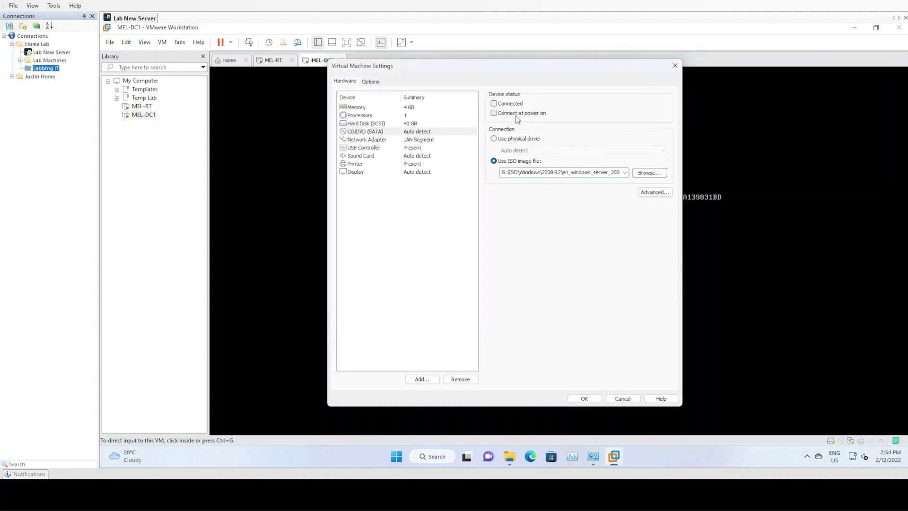
left_click(511, 104)
left_click(581, 400)
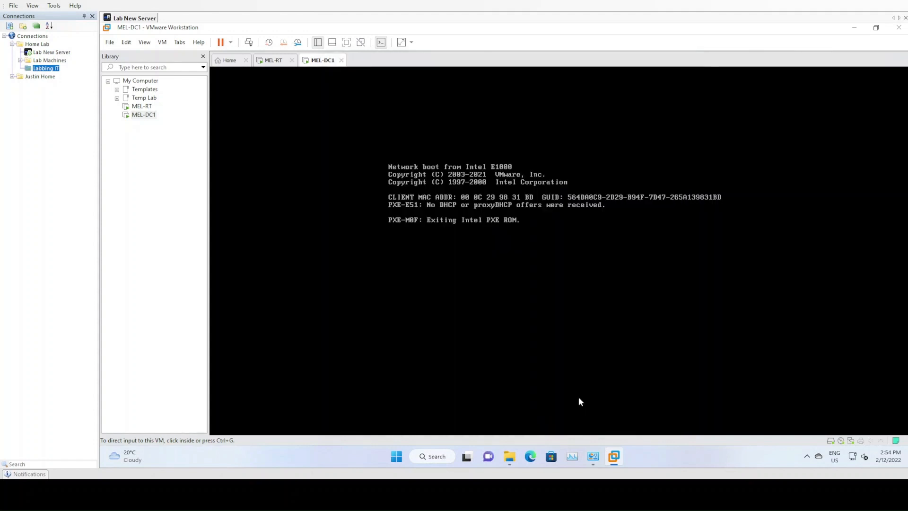
Reset MEL-DC1 so it boots from the attached Windows Server installation ISO.
right_click(318, 61)
mouse_move(339, 83)
left_click(478, 157)
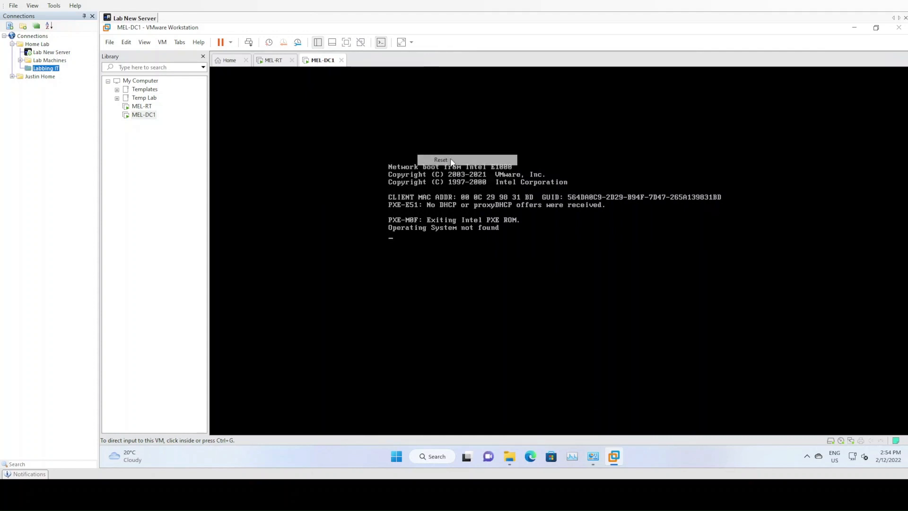
left_click(516, 257)
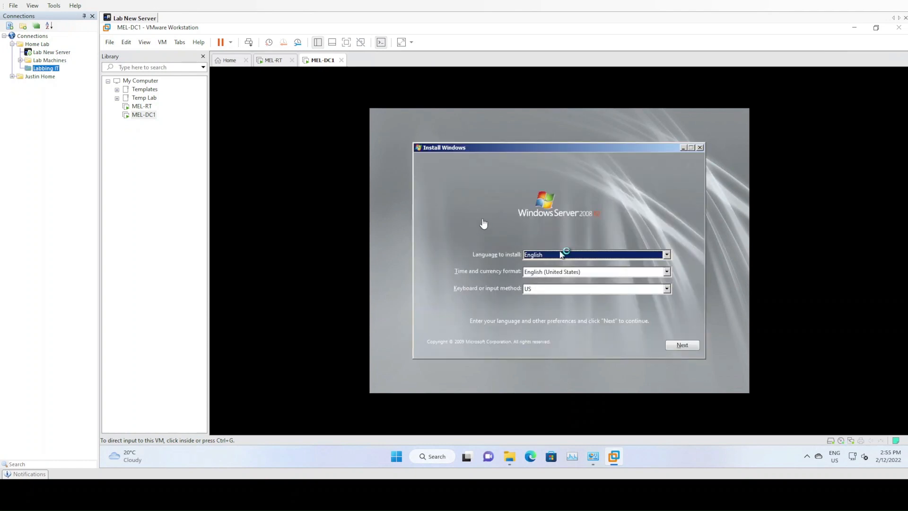
Set the installer's time and currency format to English (Australia), keep the US keyboard layout, and continue.
left_click(541, 214)
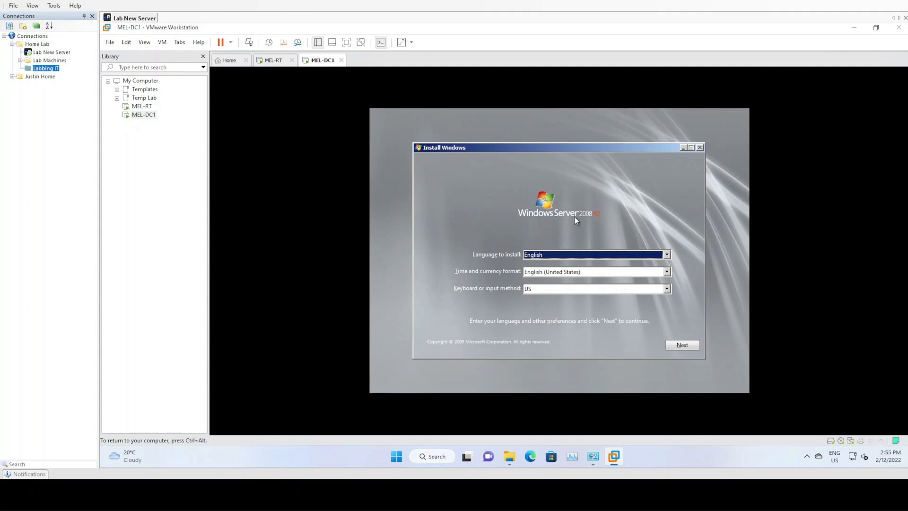
key("Tab")
key("e")
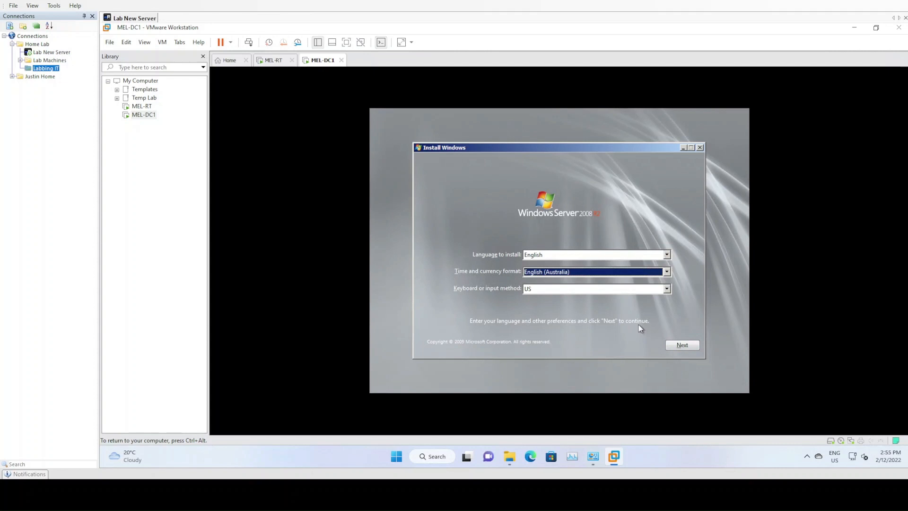
key("n")
left_click(628, 273)
key("e")
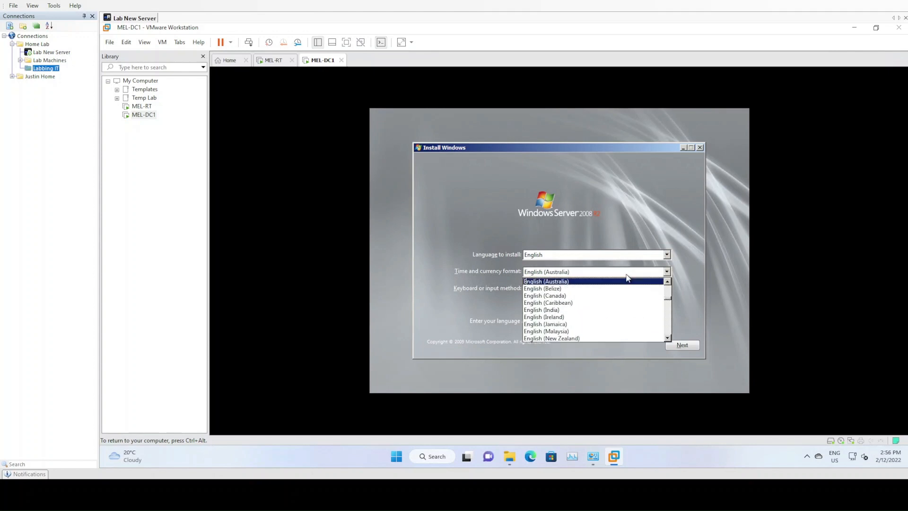
key("Tab")
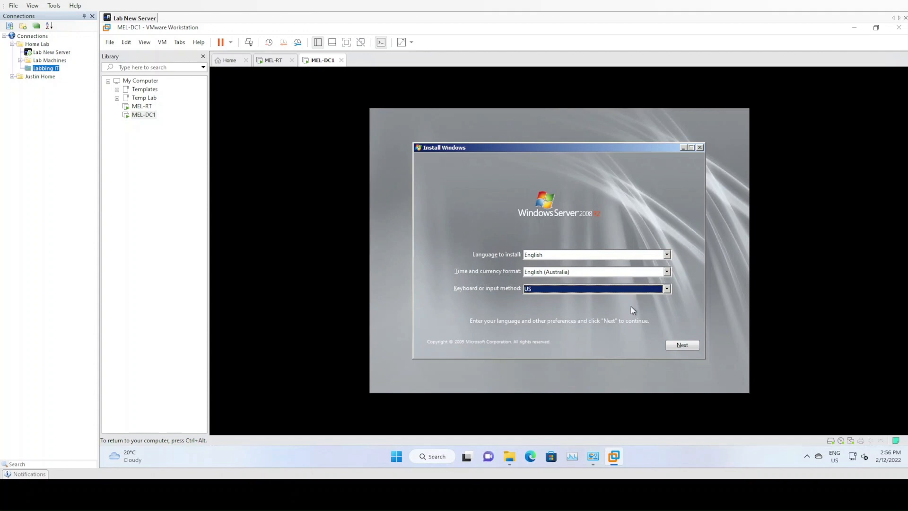
key("Return")
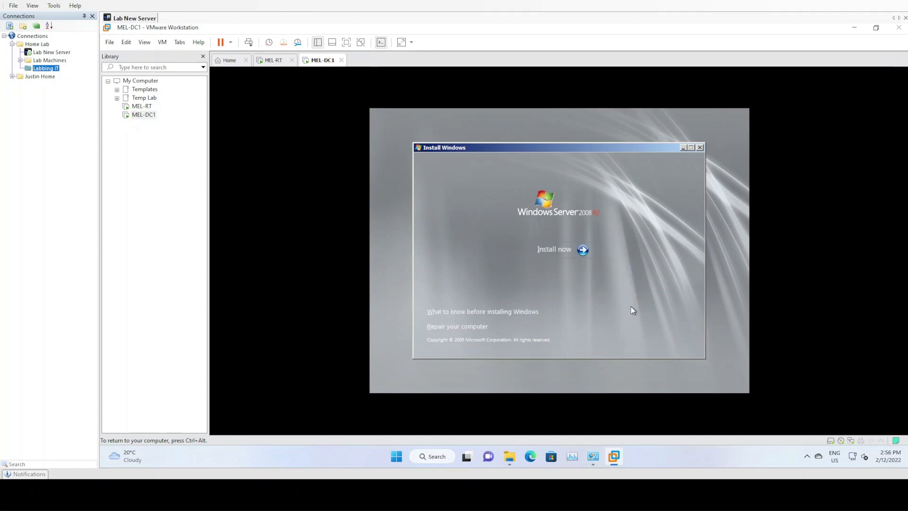
Start the installation and choose the Windows Server 2008 R2 Datacenter (Full Installation) edition.
key("Return")
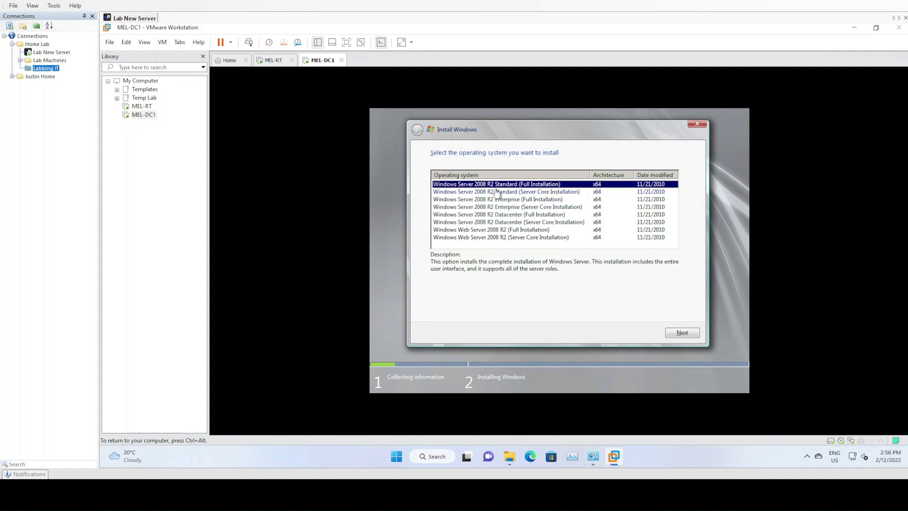
left_click(520, 216)
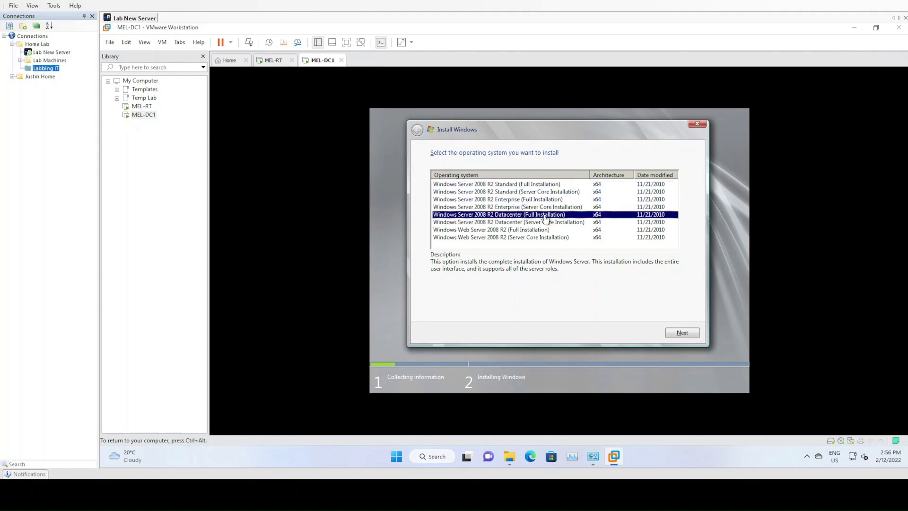
left_click(683, 339)
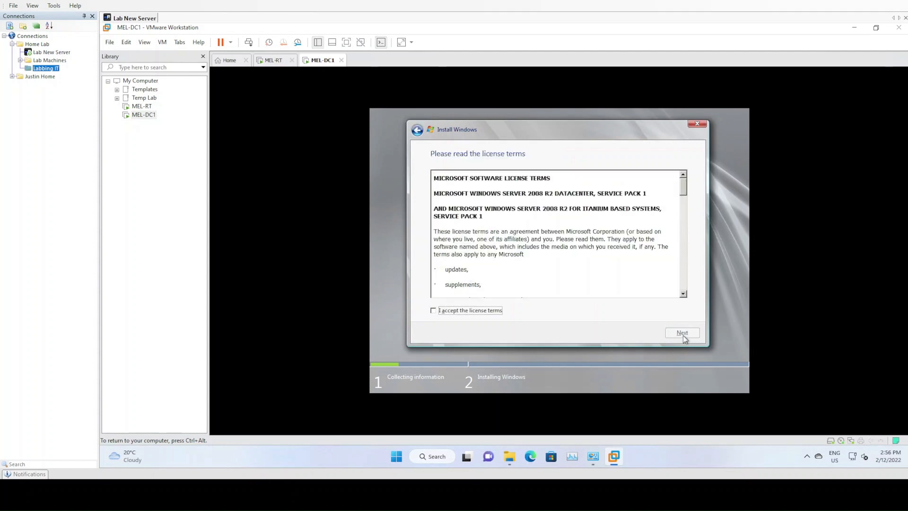
Accept the license terms and start a Custom (advanced) installation on Disk 0 Unallocated Space.
left_click(470, 312)
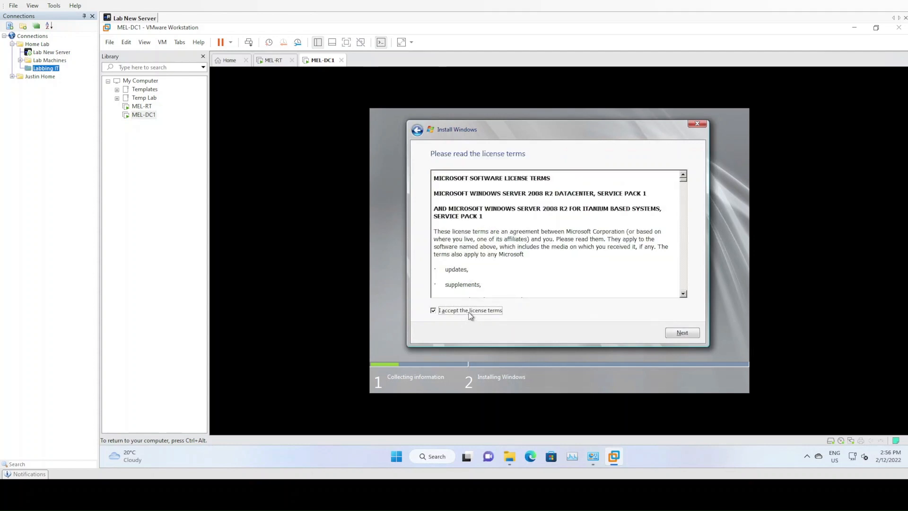
left_click(684, 337)
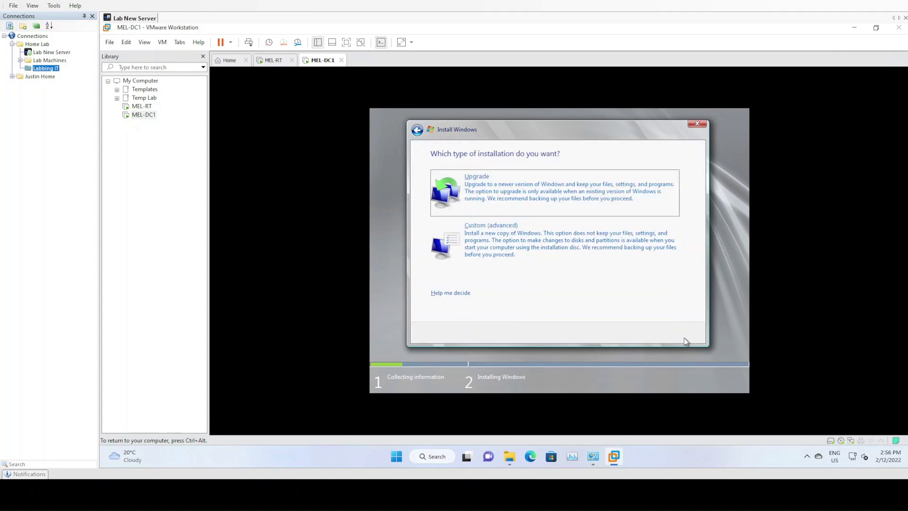
left_click(511, 266)
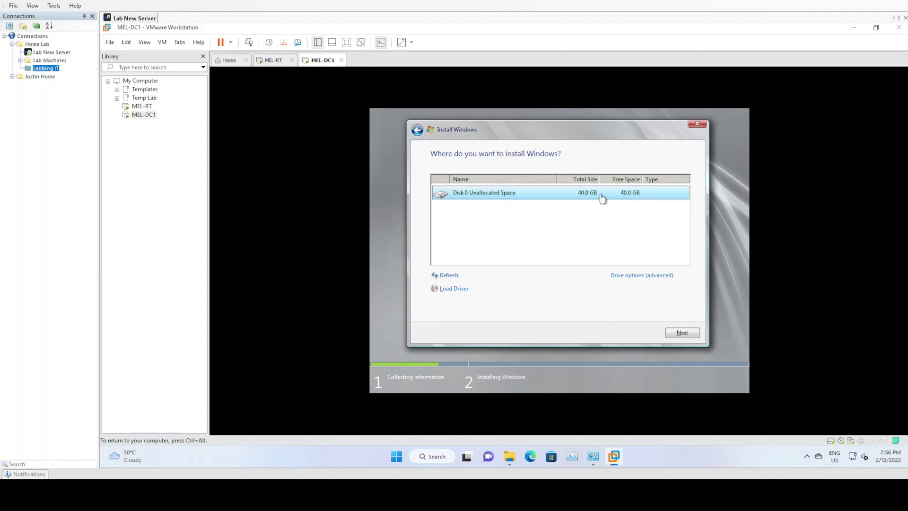
left_click(681, 332)
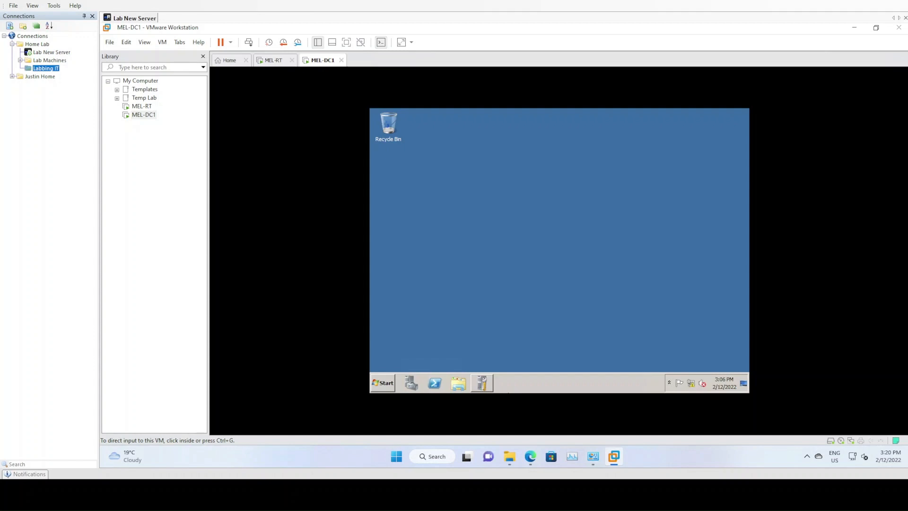
On the installed server, go to the network adapter settings and open the Local Area Connection properties.
left_click(604, 265)
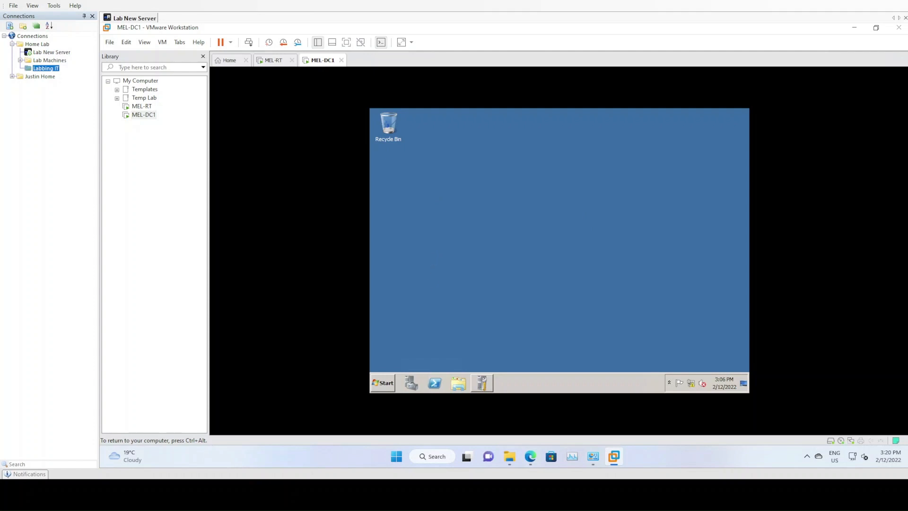
right_click(690, 382)
left_click(692, 377)
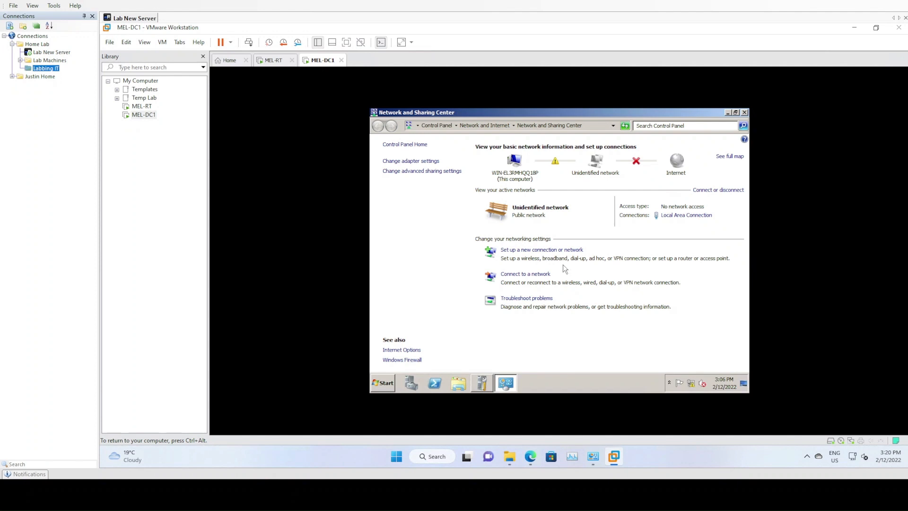
left_click(425, 161)
right_click(423, 162)
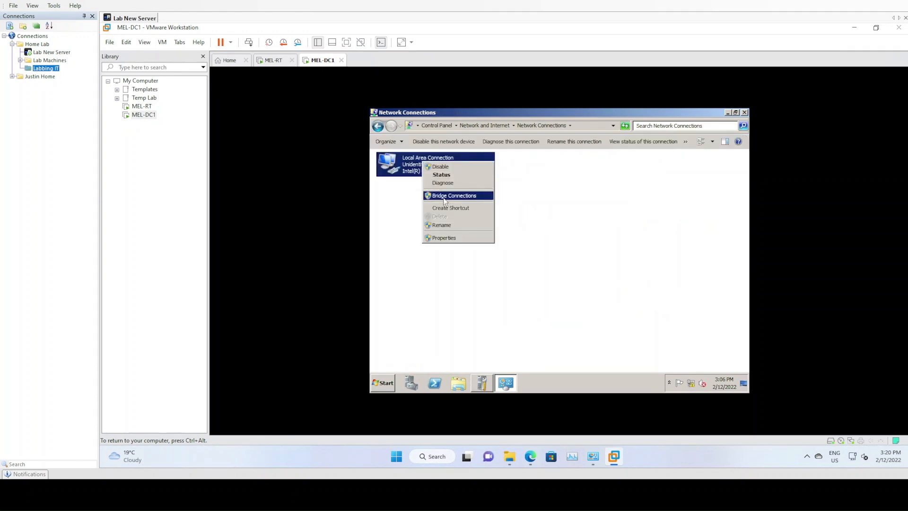
left_click(450, 238)
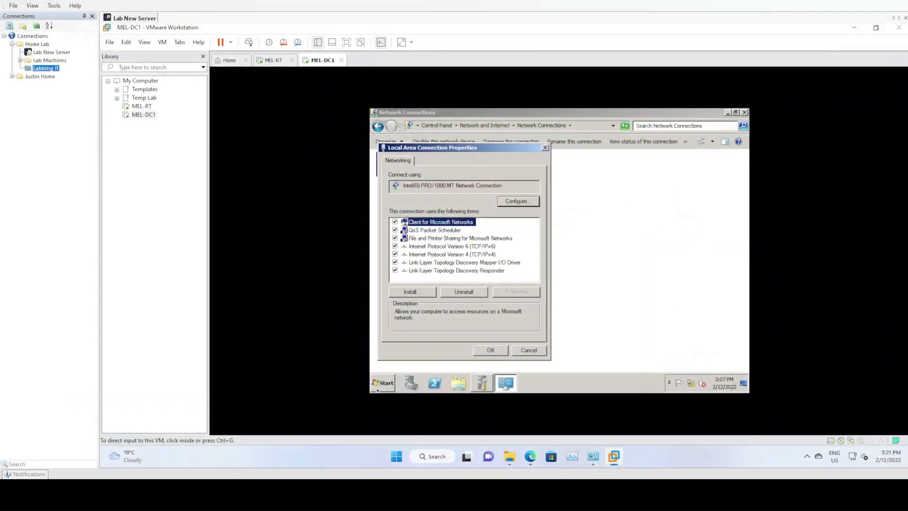
Give the connection a static IPv4 address of 192.168.10.10 with subnet mask 255.255.255.0 and default gateway 192.168.10.1.
left_click(494, 254)
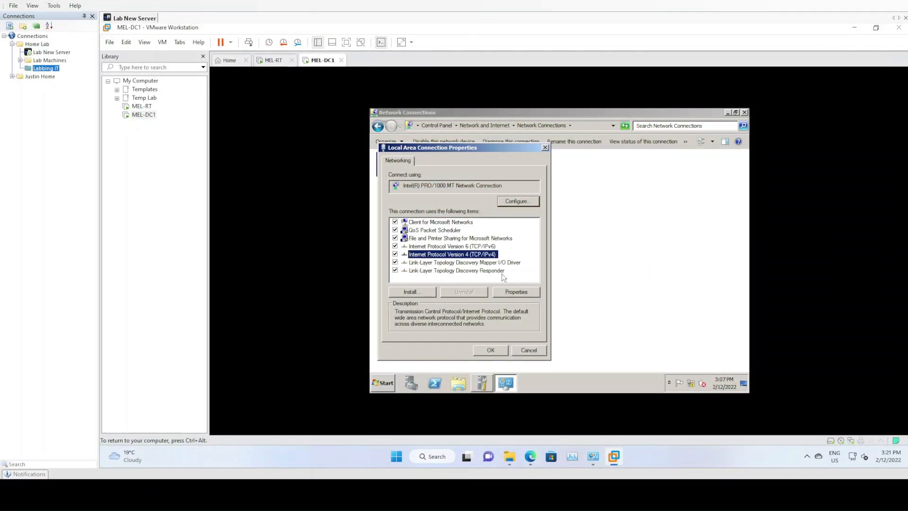
left_click(511, 292)
left_click(466, 231)
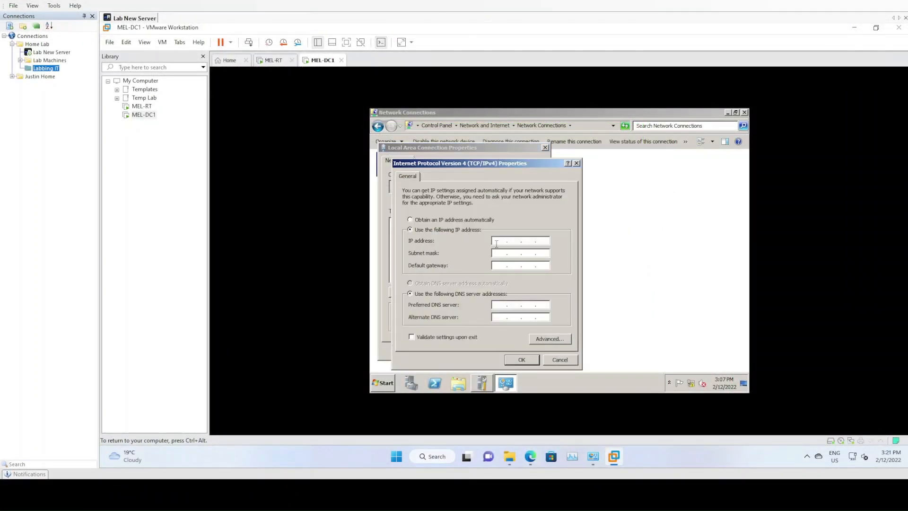
left_click(499, 241)
type("192 . 168 . 10 . 10")
key("Tab")
key("Tab")
type("192.168.10.1")
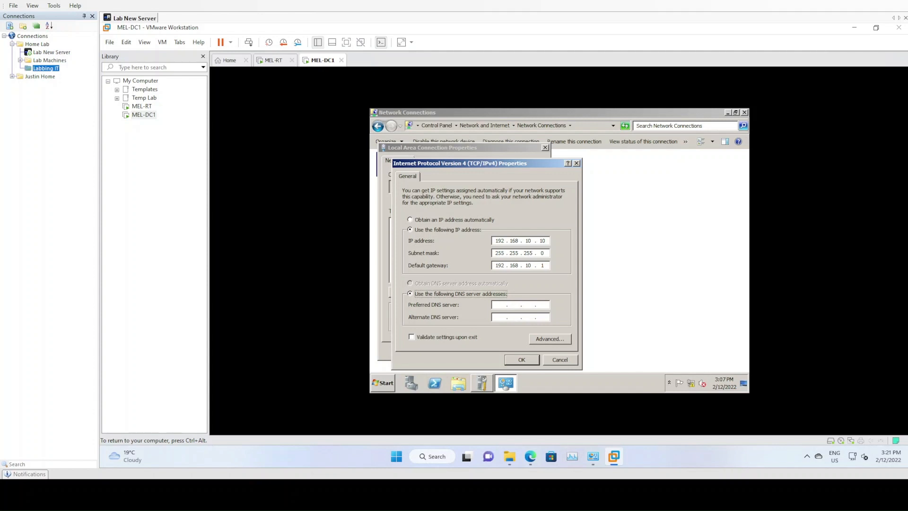
type("19 . . .")
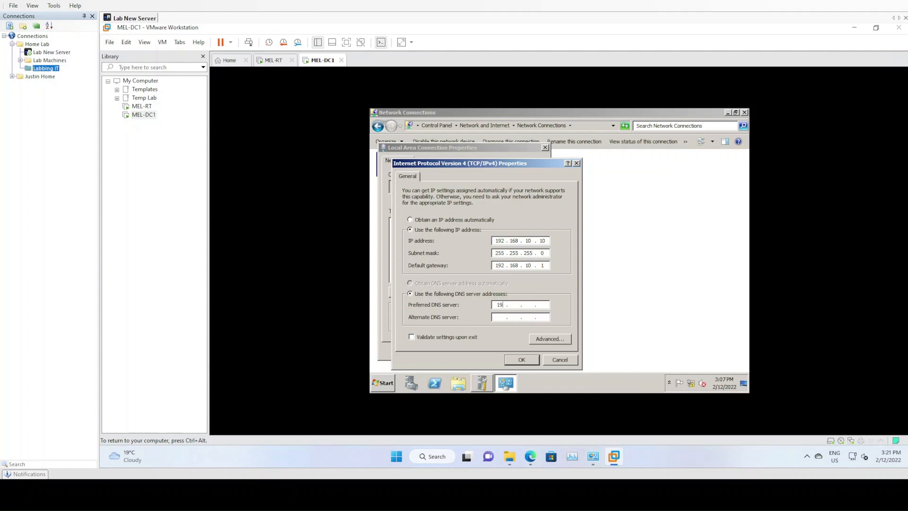
type("21681010")
Set the preferred DNS server to 192.168.10.10, apply the IPv4 settings, and close the connection properties.
left_click(518, 358)
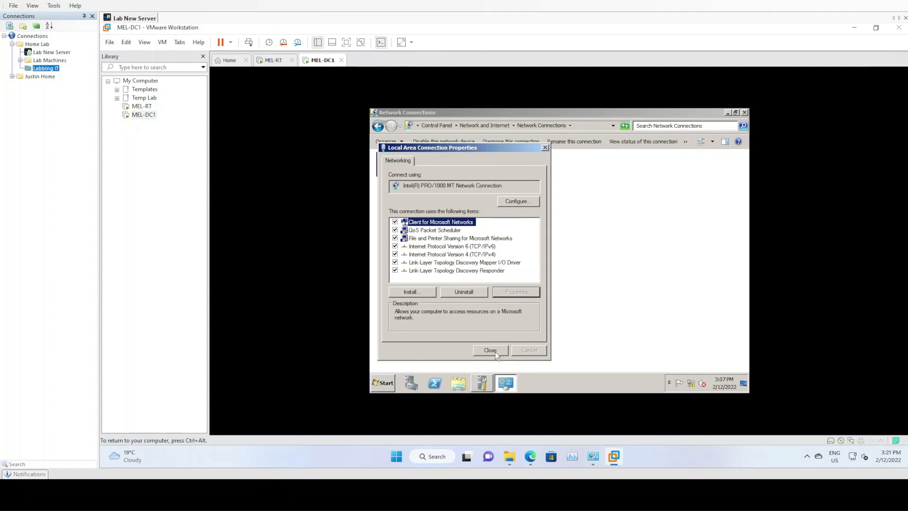
left_click(495, 354)
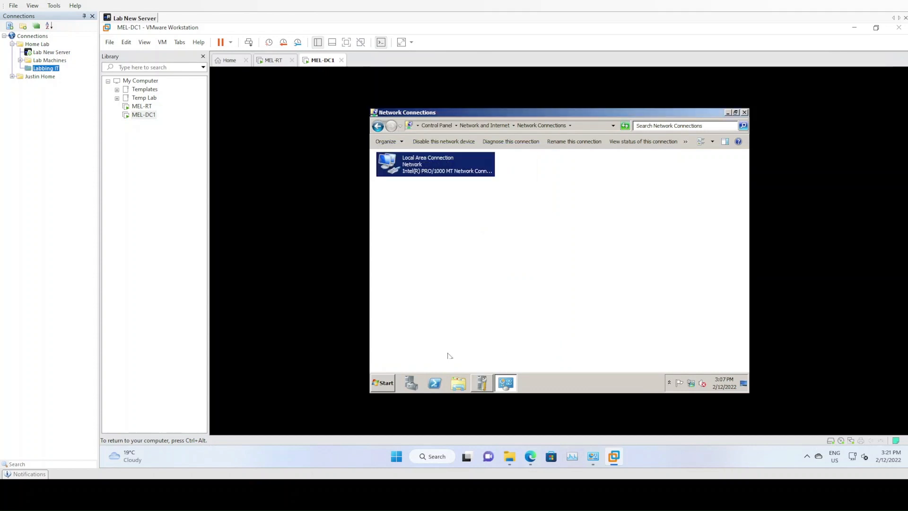
Open a command prompt on the server and ping 8.8.8.8 to test internet connectivity.
left_click(384, 384)
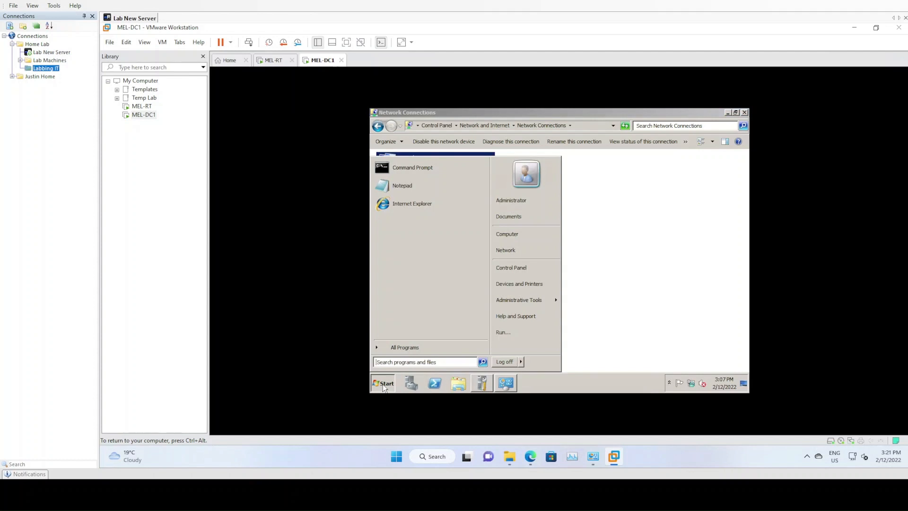
type("cmd")
key("Return")
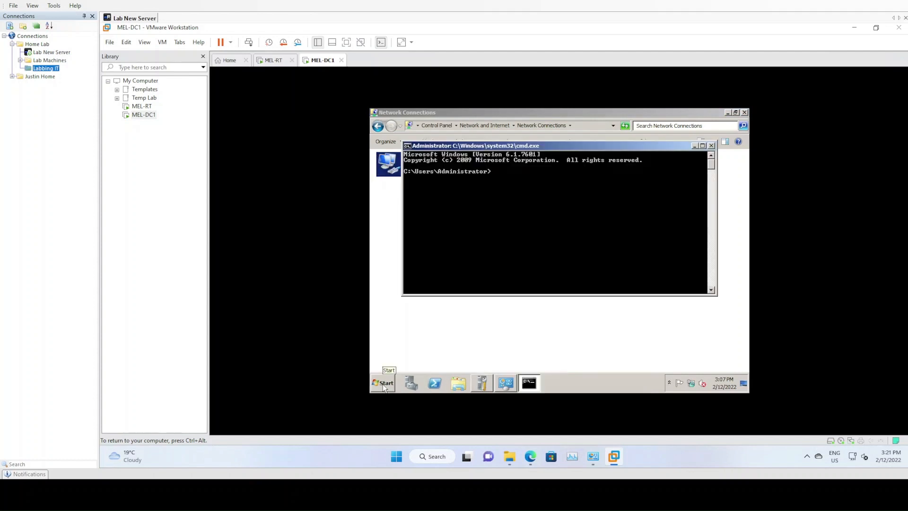
type("ping 8.8.8.8")
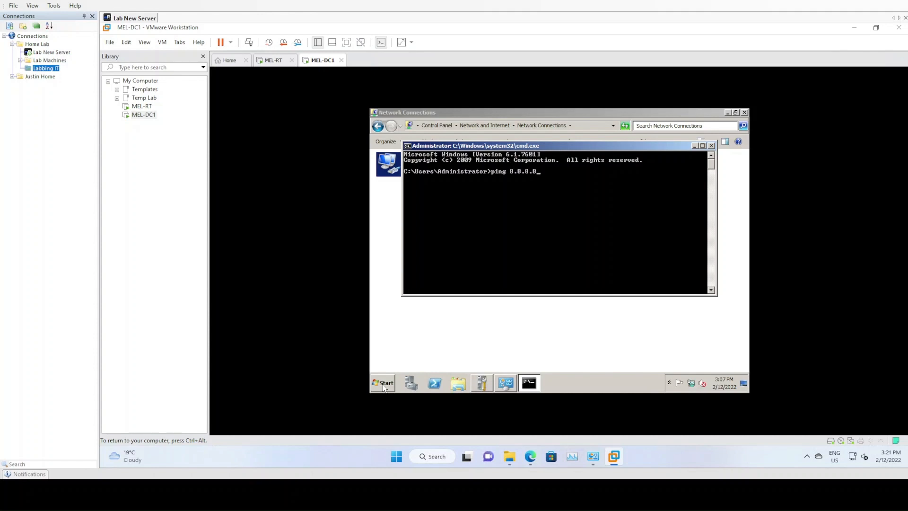
key("Return")
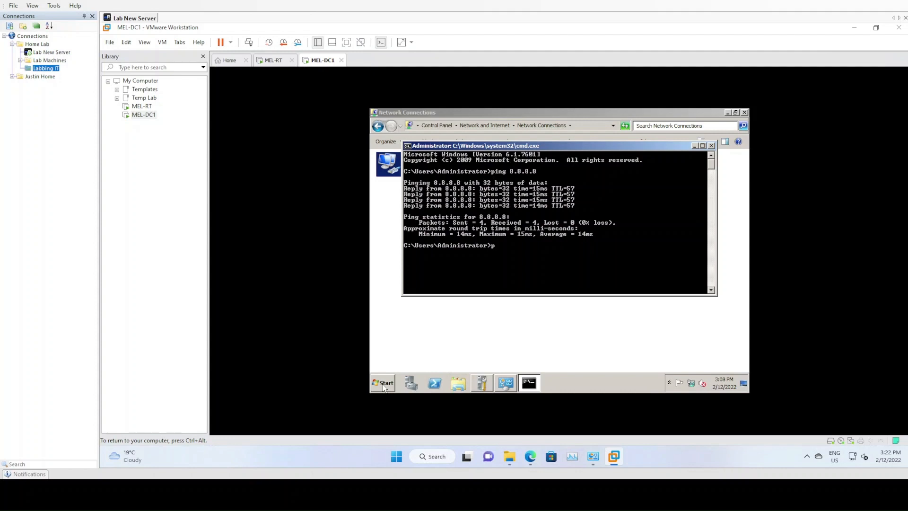
type("ww.google.com")
key("Return")
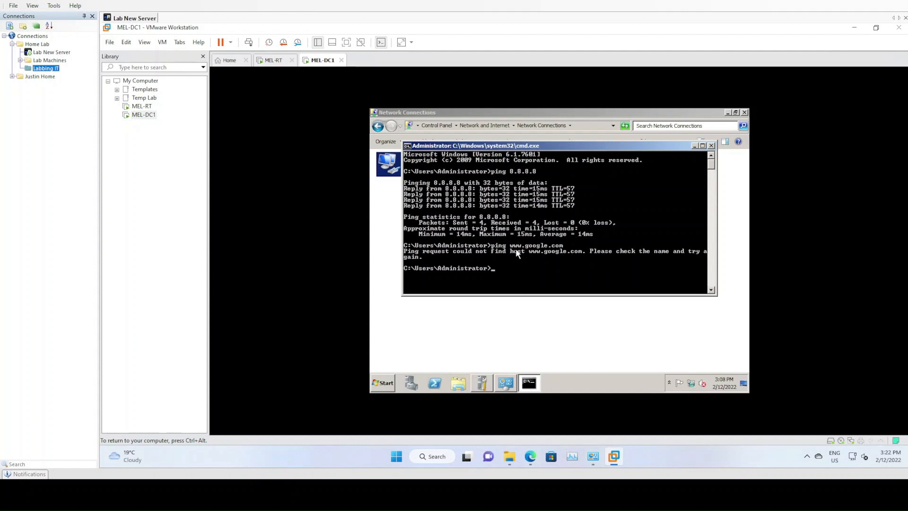
left_click(712, 146)
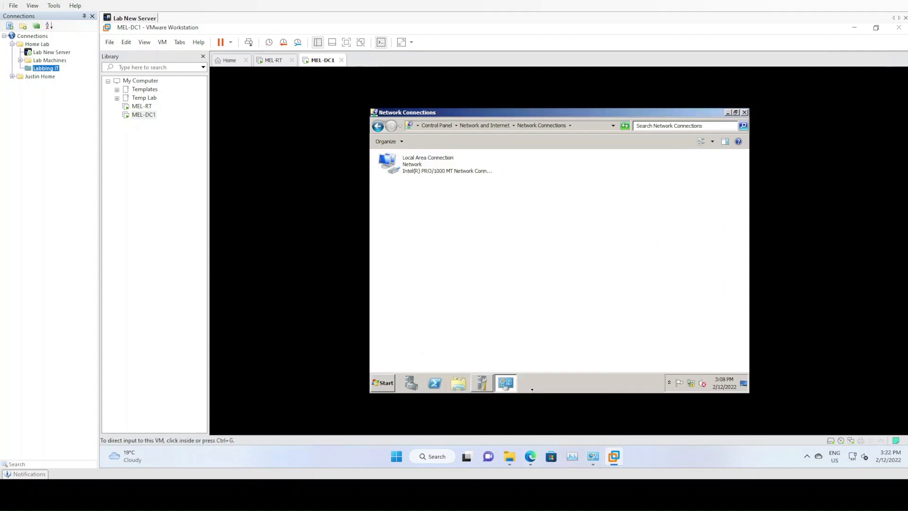
Open Server Manager and view the actions available for this server.
left_click(427, 365)
left_click(411, 382)
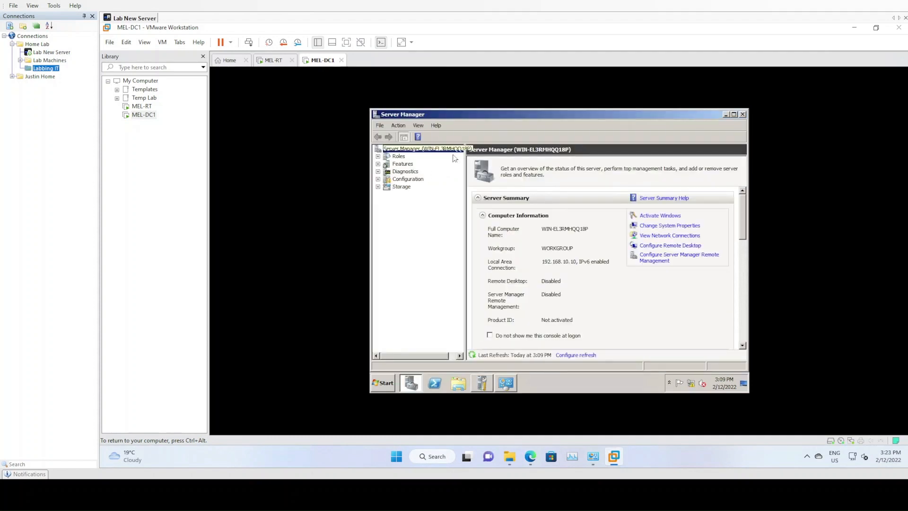
right_click(420, 149)
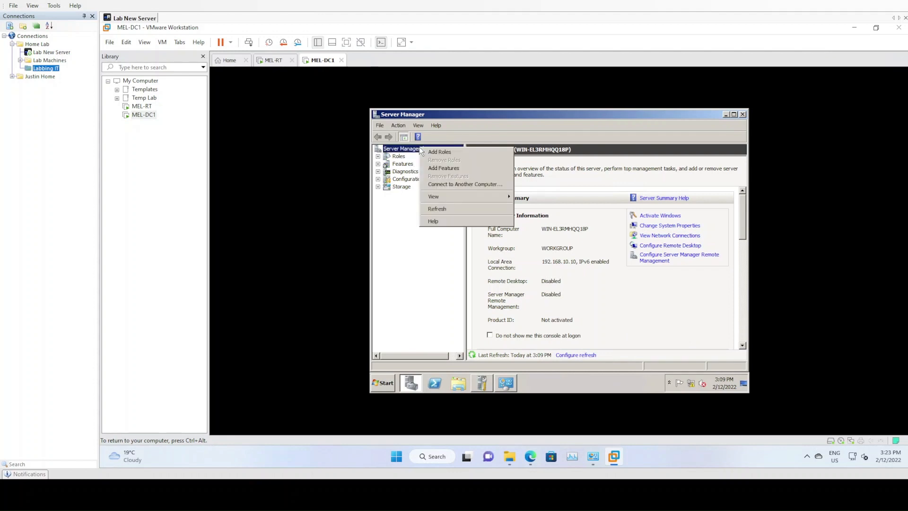
Open the computer's system information and go to the System Properties for the computer name.
left_click(389, 385)
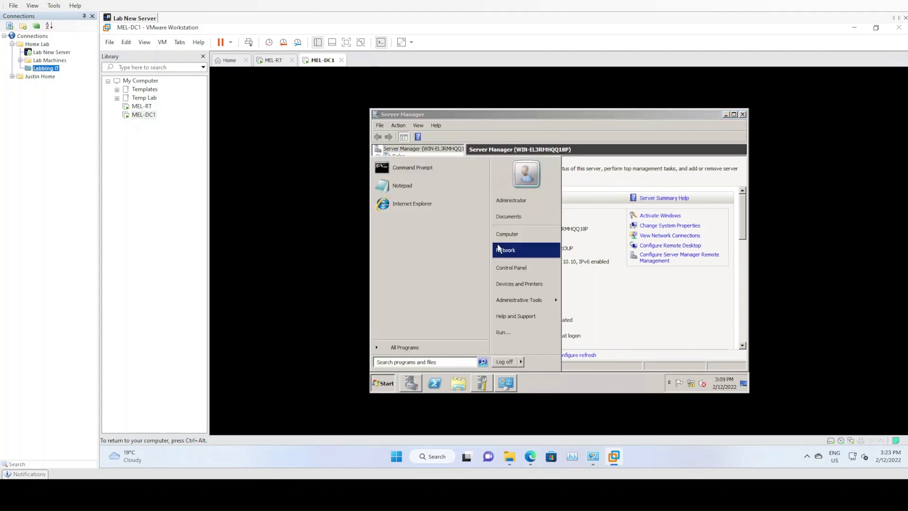
right_click(508, 233)
left_click(526, 296)
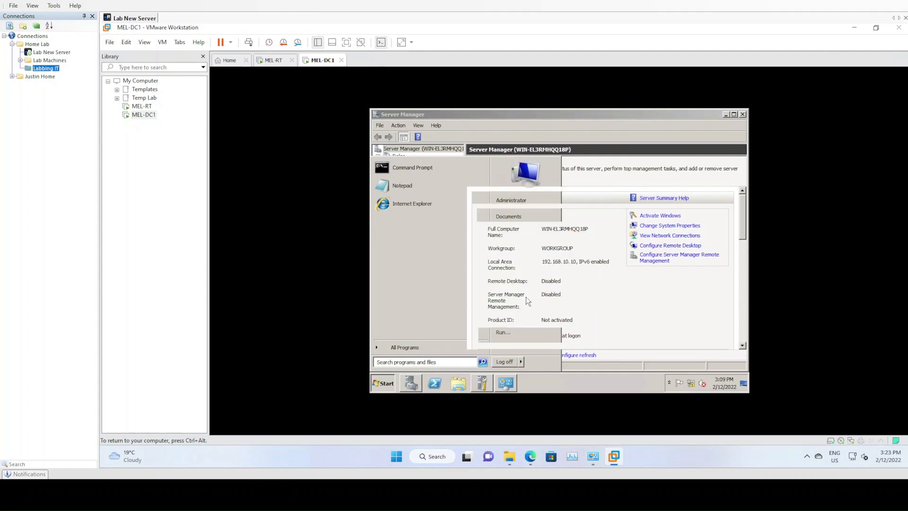
left_click(685, 306)
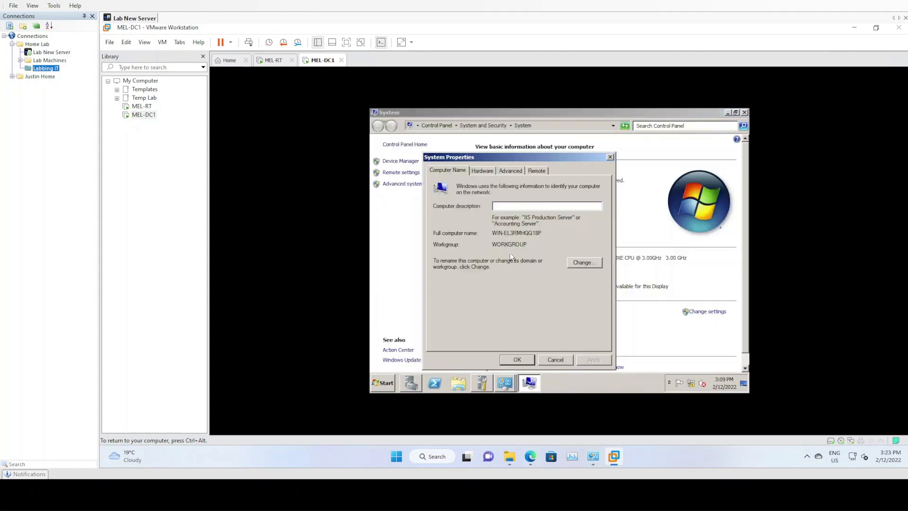
Rename the computer to MEL-DC1 and restart the server to apply the change.
left_click(587, 263)
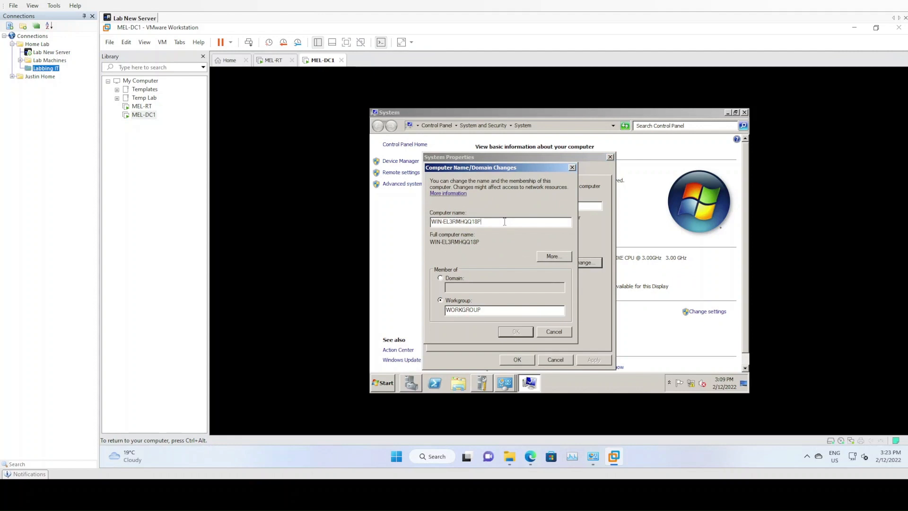
key("BackSpace")
key("BackSpace")
key("BackSpace")
key("BackSpace")
key("BackSpace")
key("BackSpace")
key("BackSpace")
key("BackSpace")
key("BackSpace")
key("BackSpace")
key("BackSpace")
key("BackSpace")
key("BackSpace")
key("BackSpace")
key("BackSpace")
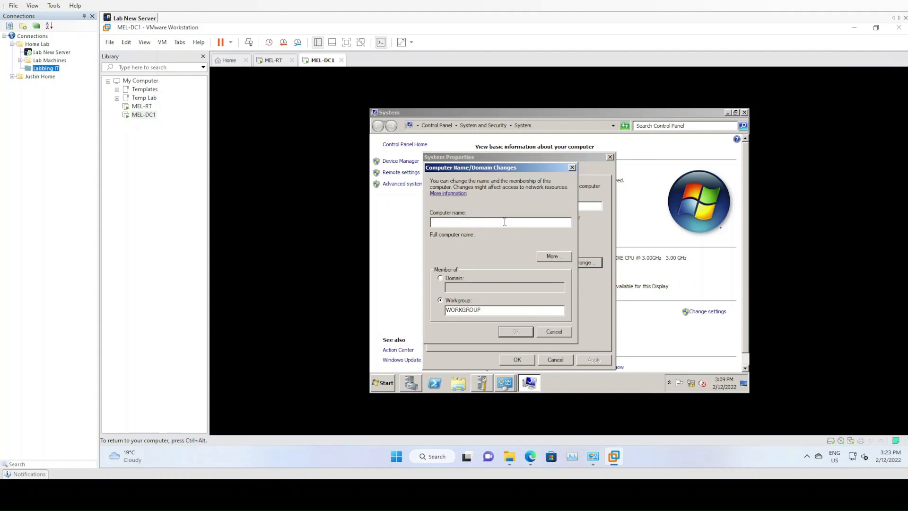
type("MEL-DC1")
key("Tab")
key("Tab")
key("Tab")
key("Return")
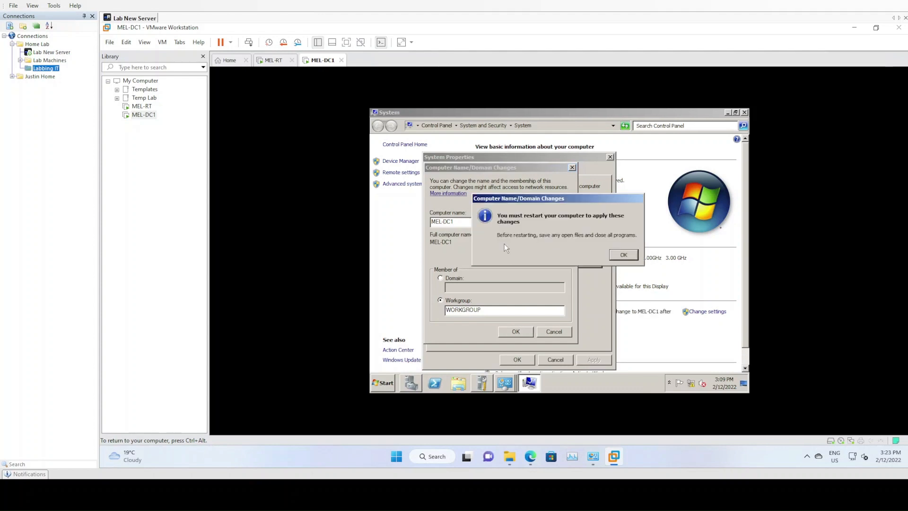
left_click(627, 256)
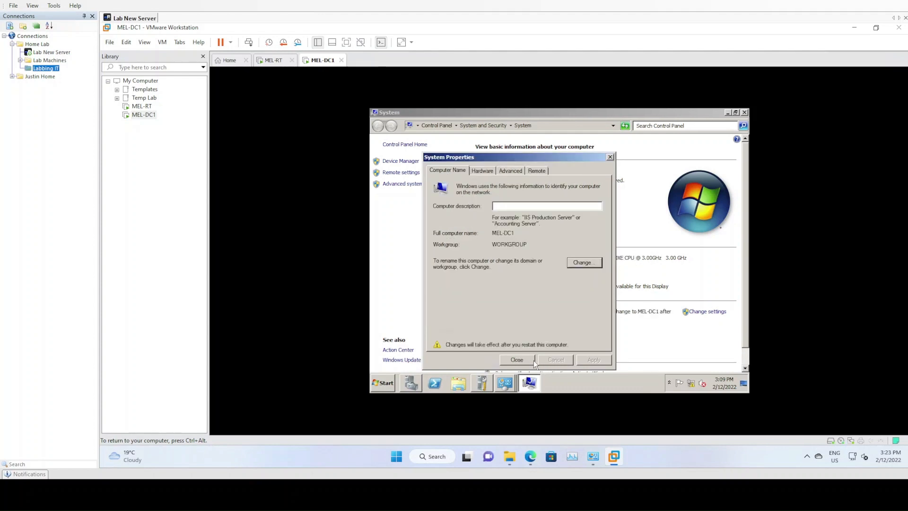
left_click(531, 360)
left_click(576, 253)
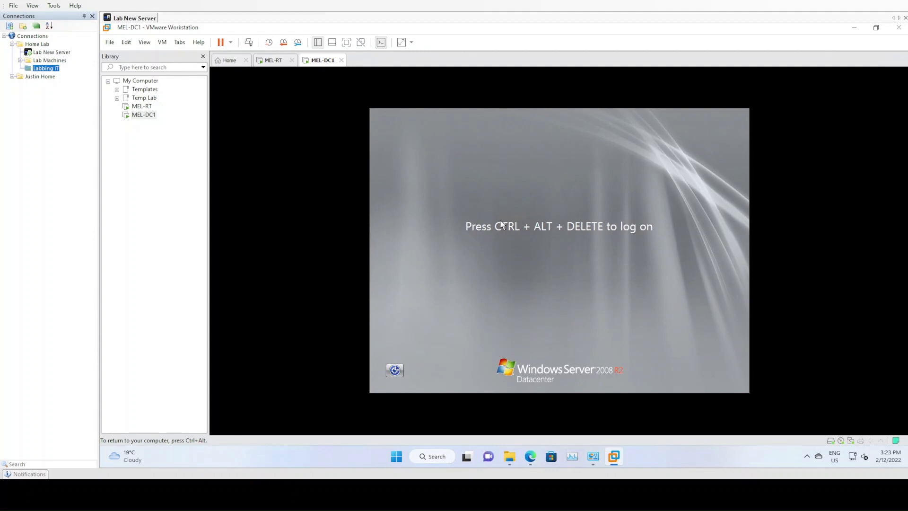
Log on to the restarted server as Administrator by entering the account password.
key("ctrl+alt")
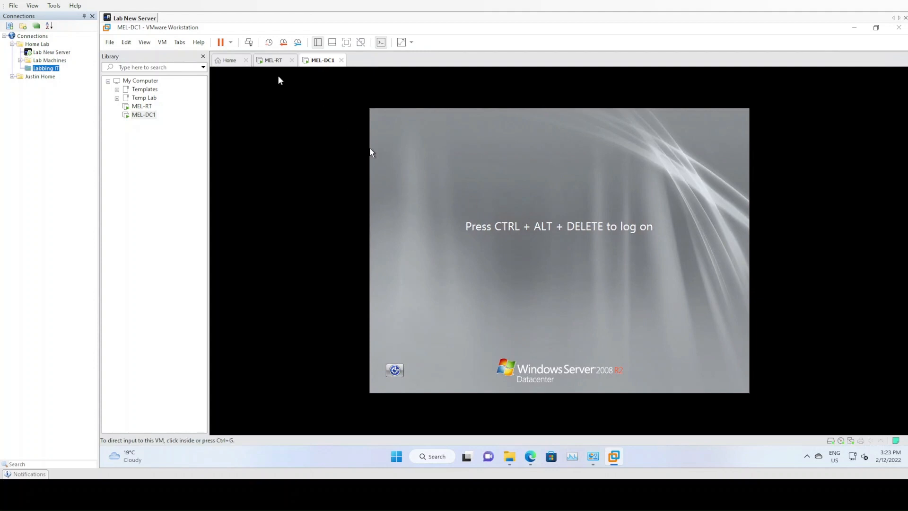
left_click(254, 46)
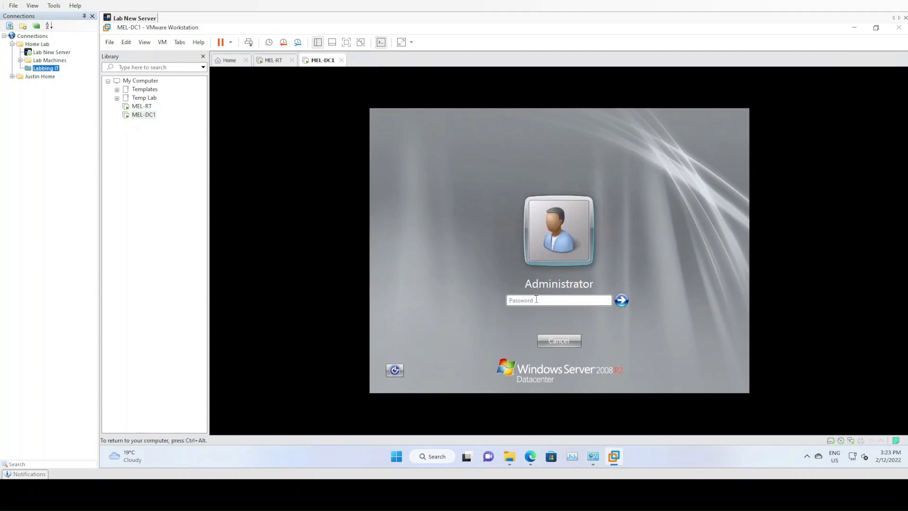
left_click(540, 300)
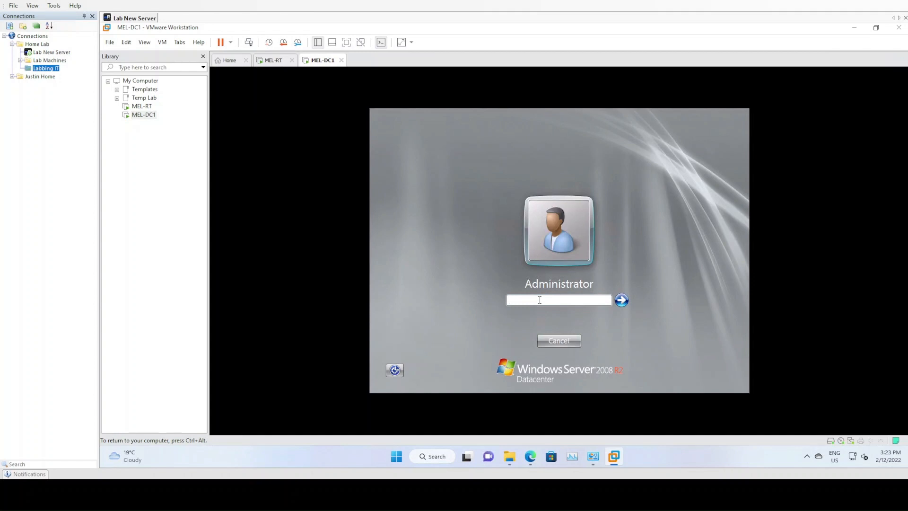
type("•••••••••••••")
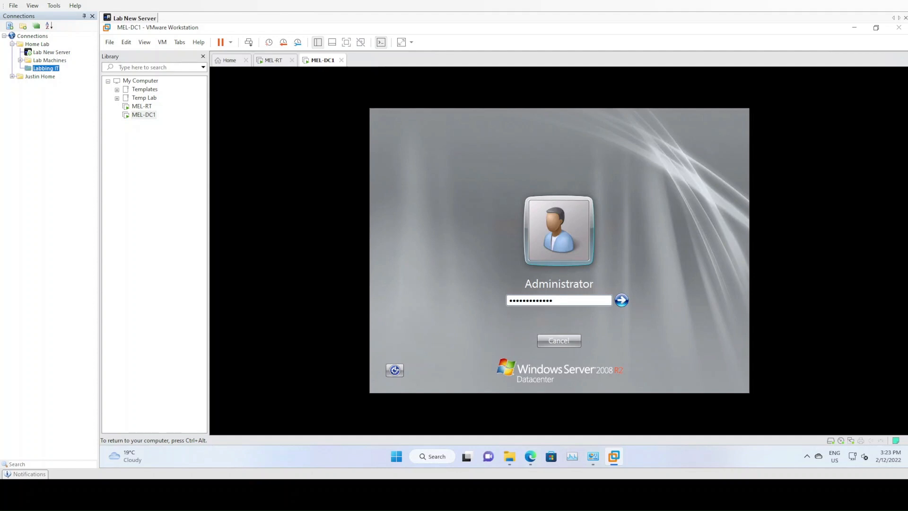
key("Return")
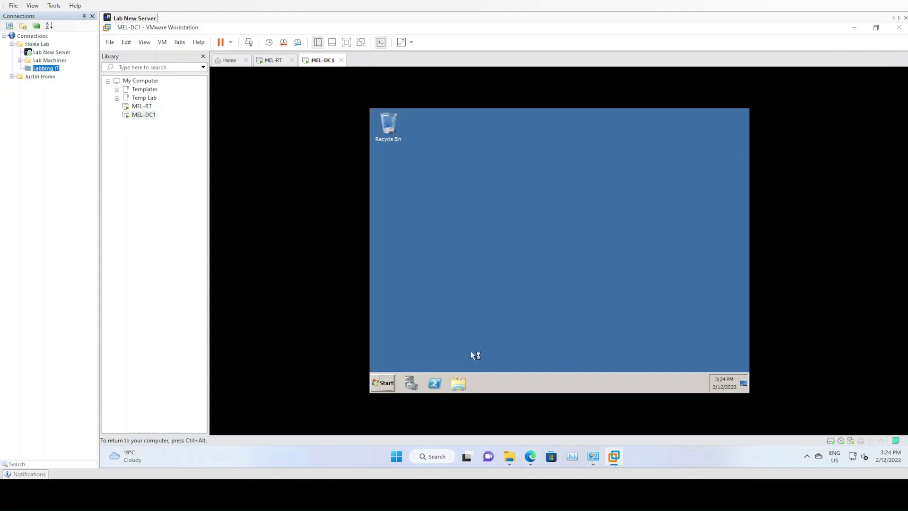
Launch Internet Explorer on the server and close the Initial Configuration Tasks window.
left_click(393, 378)
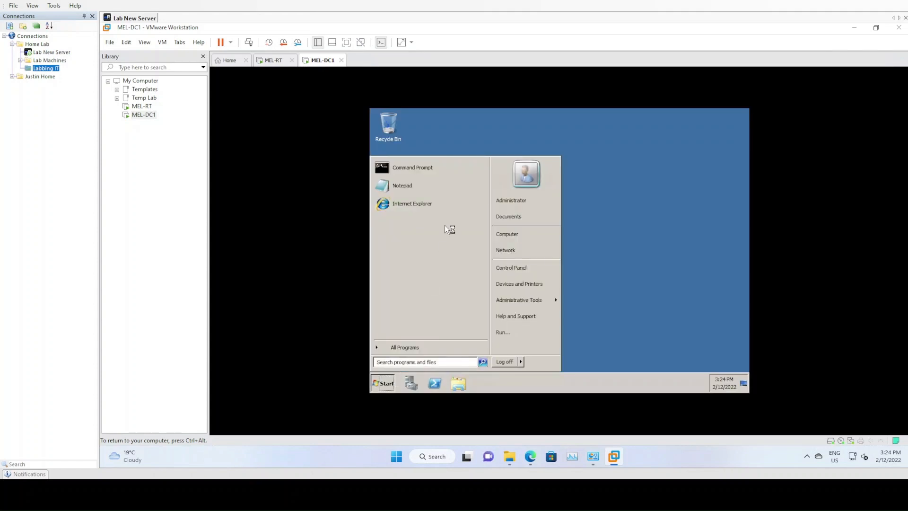
left_click(430, 206)
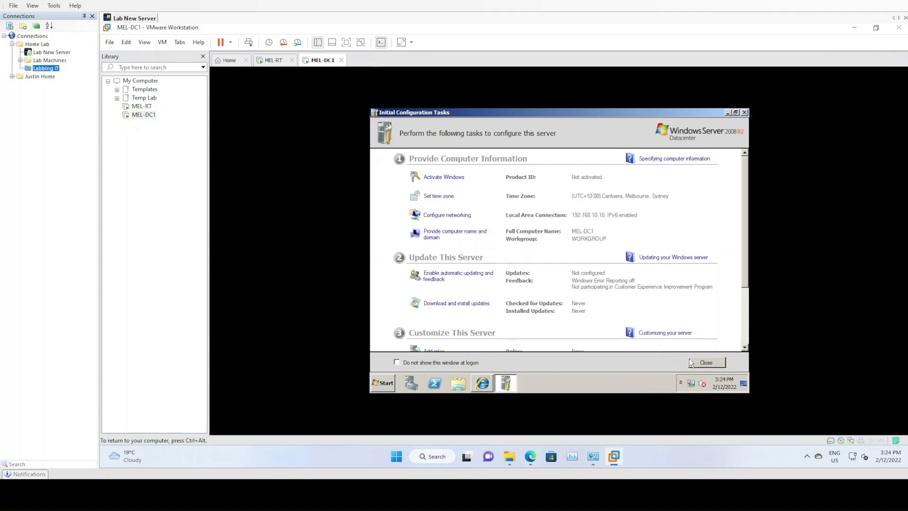
double_click(586, 112)
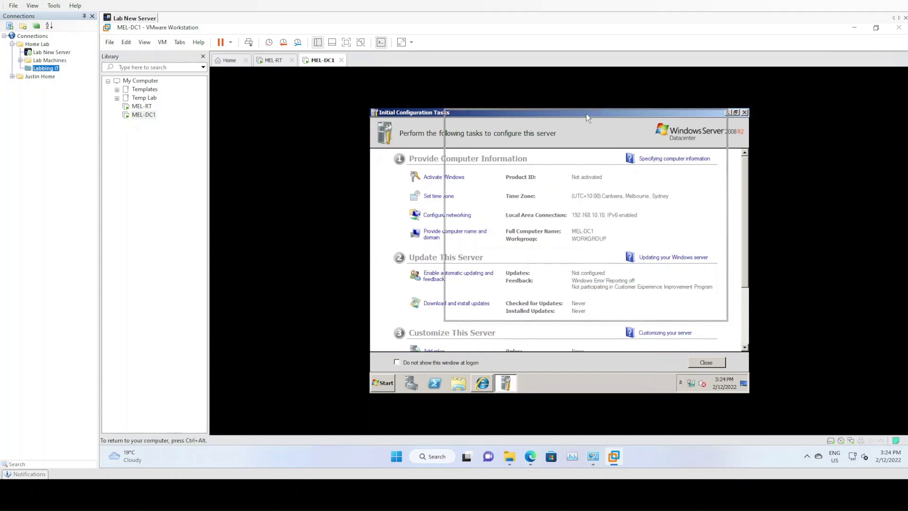
left_click_drag(586, 114, 578, 116)
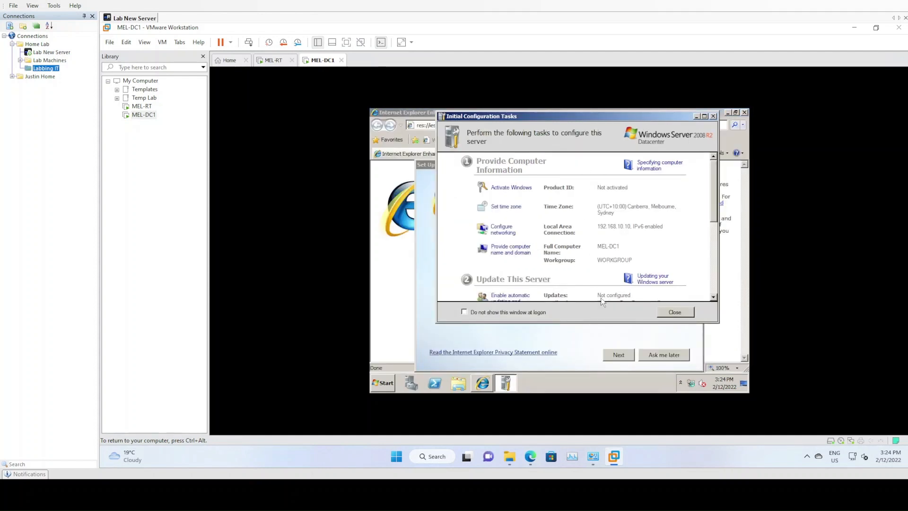
left_click(669, 314)
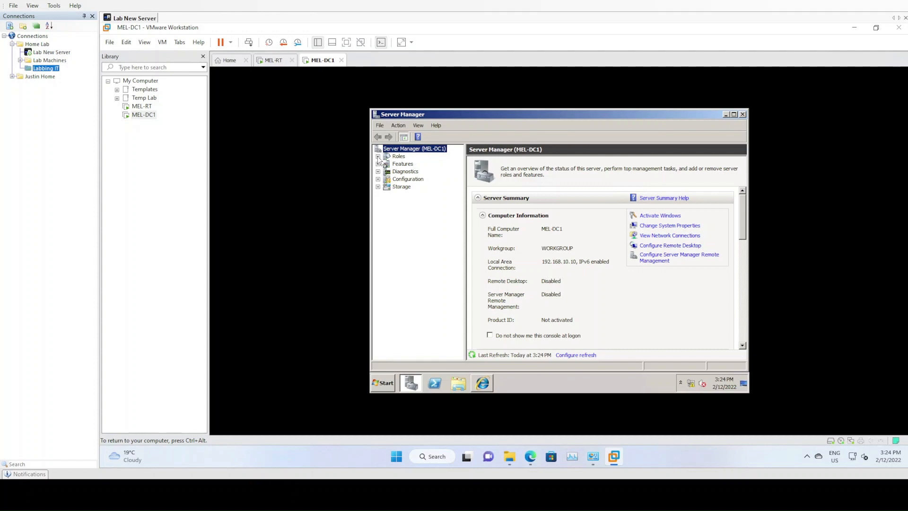
Start adding a server role and select Active Directory Domain Services together with its required .NET Framework 3.5.1 features.
left_click(394, 157)
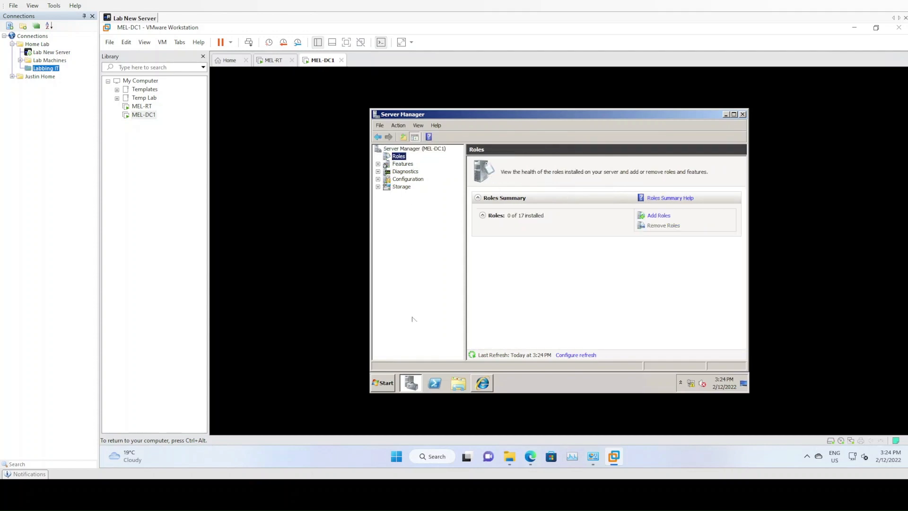
left_click(658, 216)
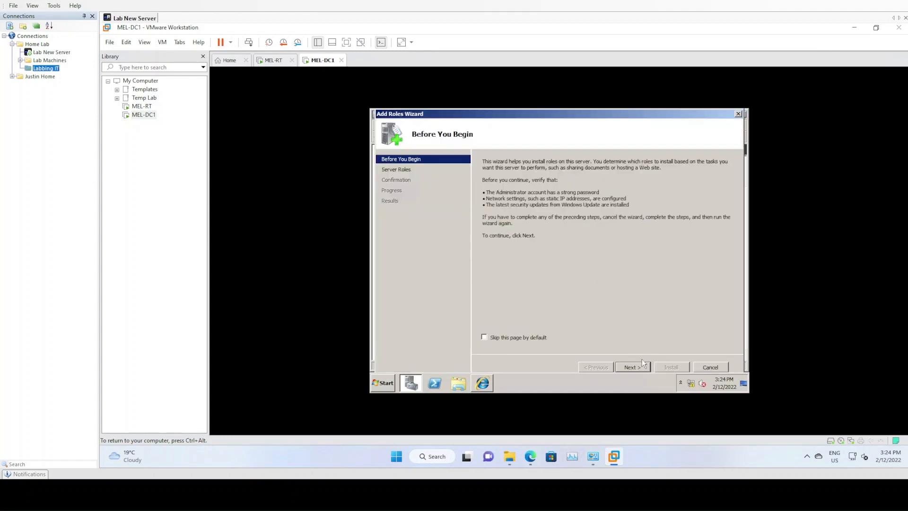
left_click(637, 365)
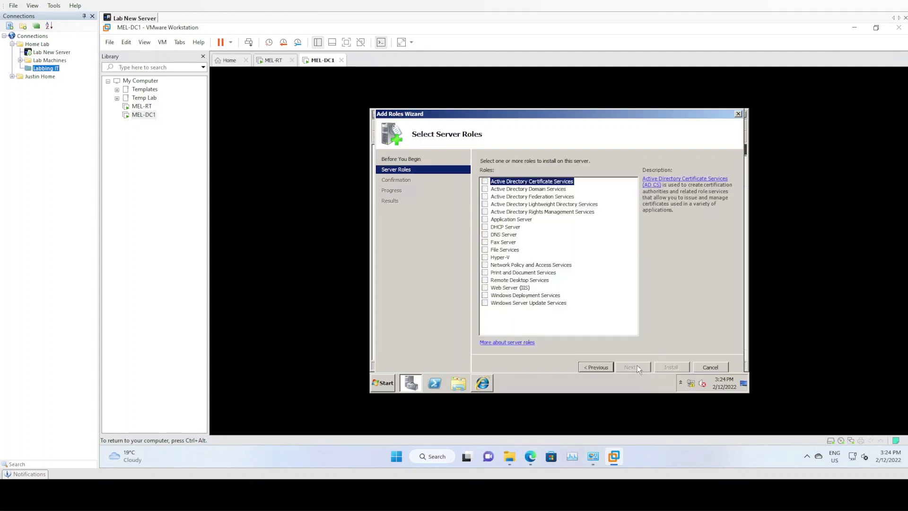
left_click(487, 190)
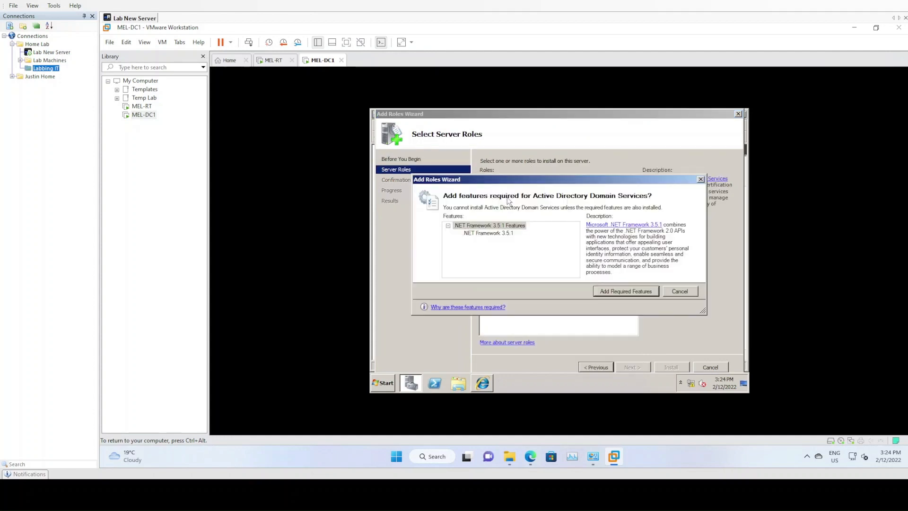
left_click_drag(557, 182, 564, 215)
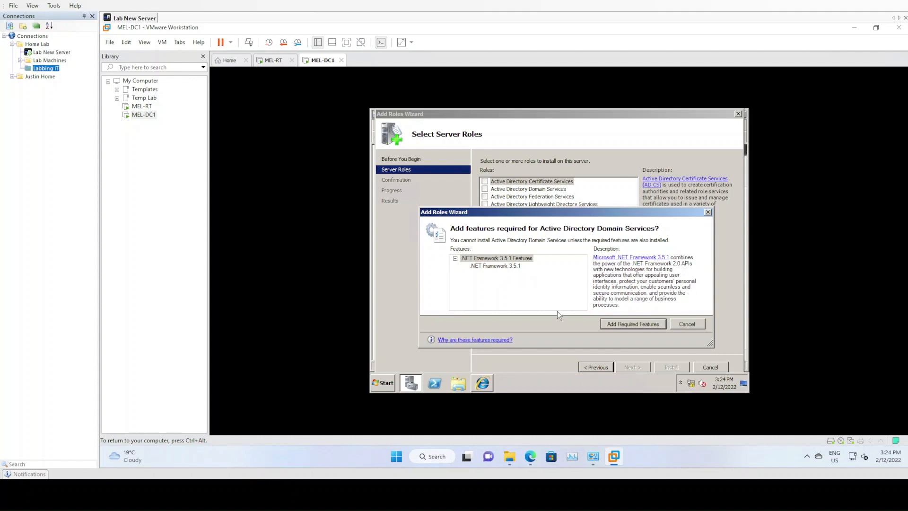
left_click(633, 324)
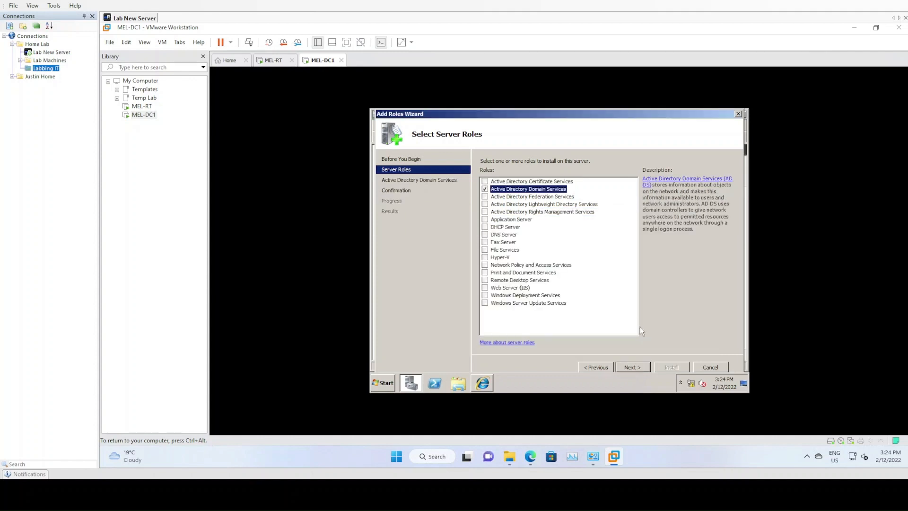
Install the selected Active Directory Domain Services role and close the Add Roles Wizard.
left_click(646, 367)
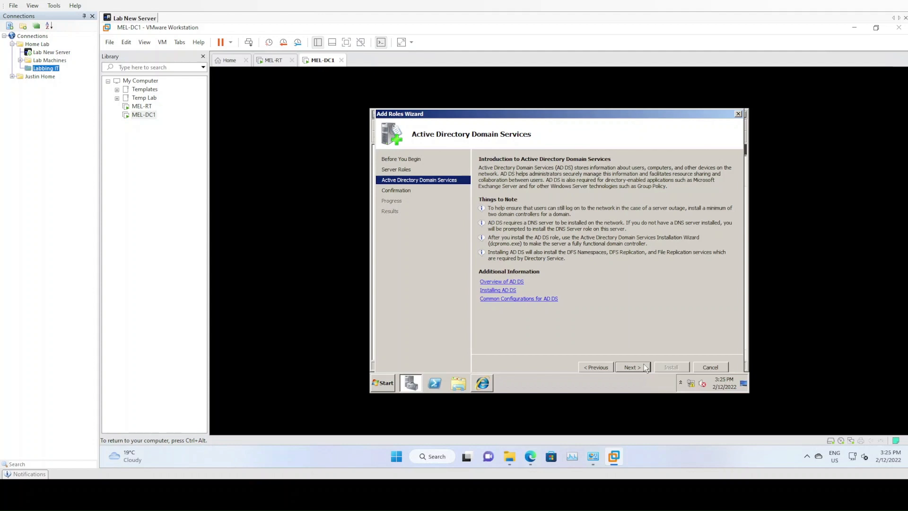
left_click(646, 367)
left_click(662, 367)
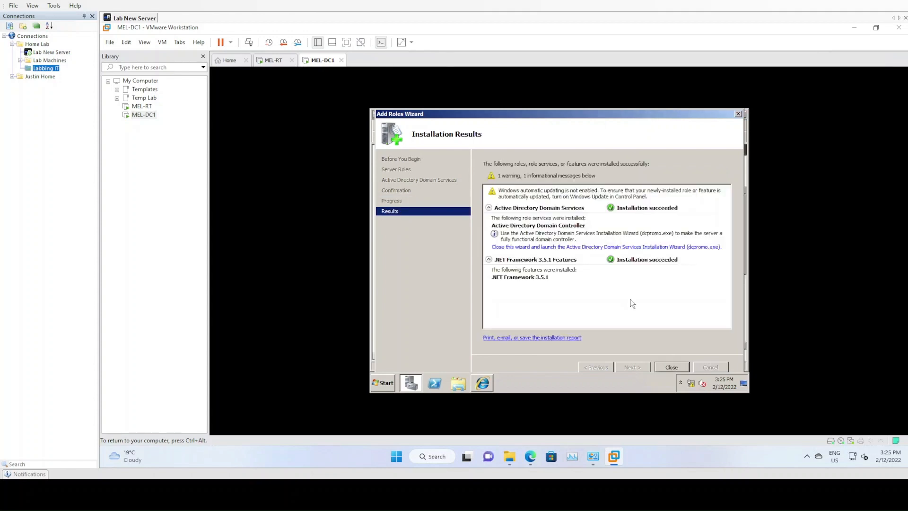
left_click(672, 367)
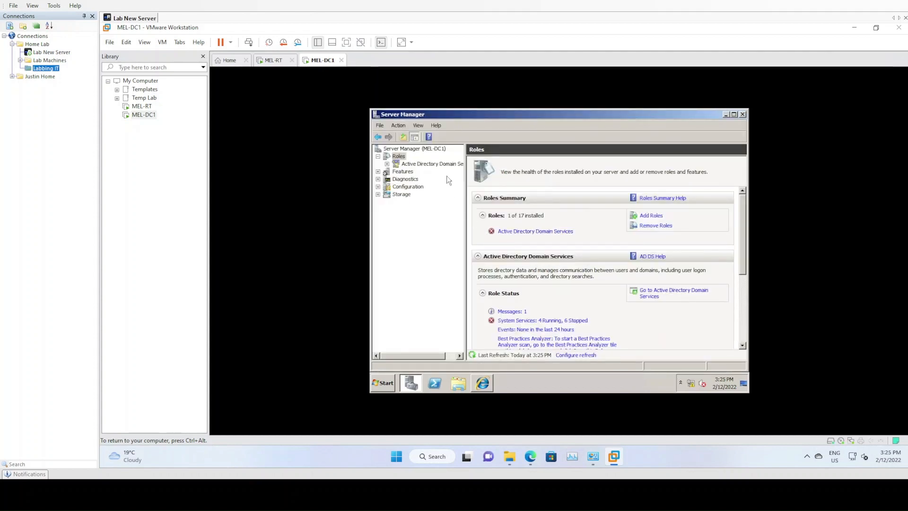
View the Active Directory Domain Services role and launch its Installation Wizard (dcpromo.exe).
left_click(439, 165)
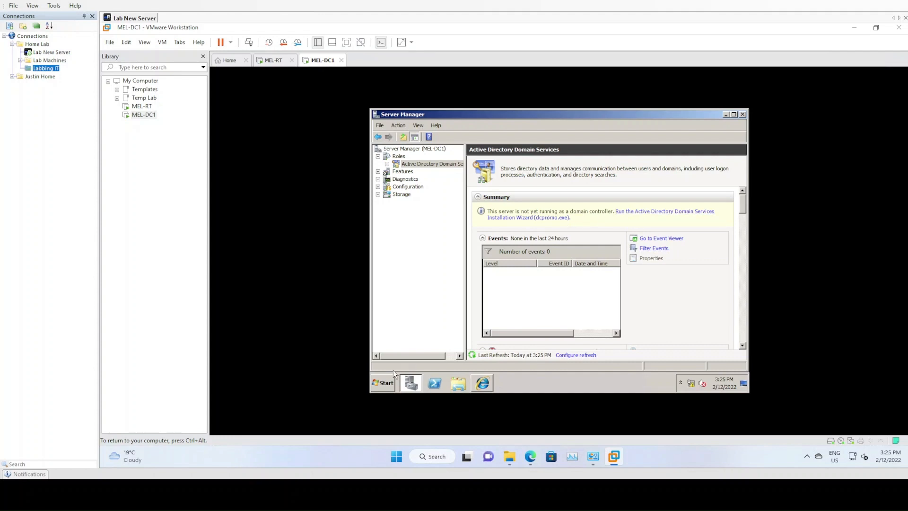
left_click(388, 383)
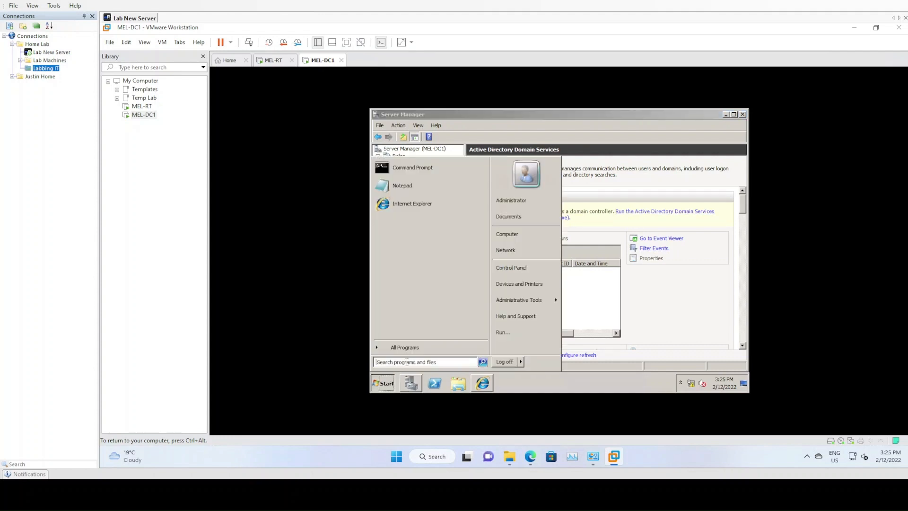
left_click(603, 221)
left_click(554, 218)
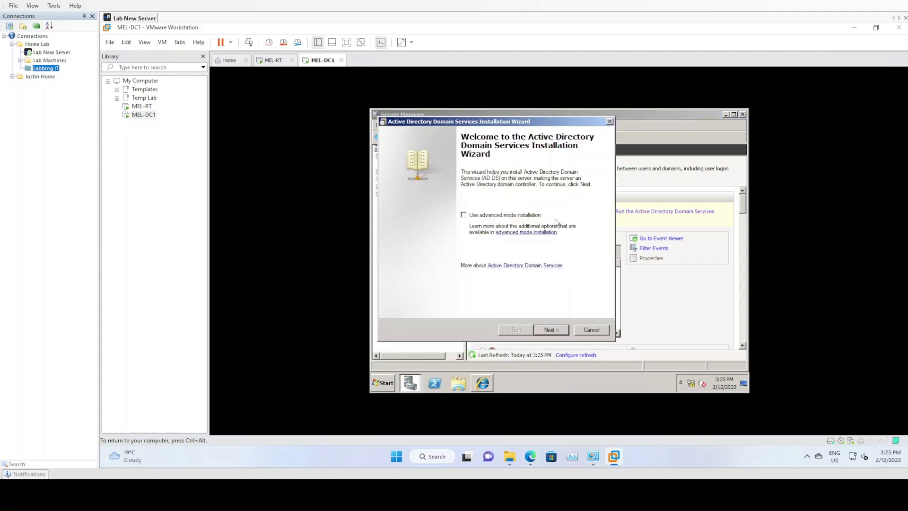
Enable advanced mode installation and choose to create a new domain in a new forest.
left_click(465, 215)
left_click(547, 330)
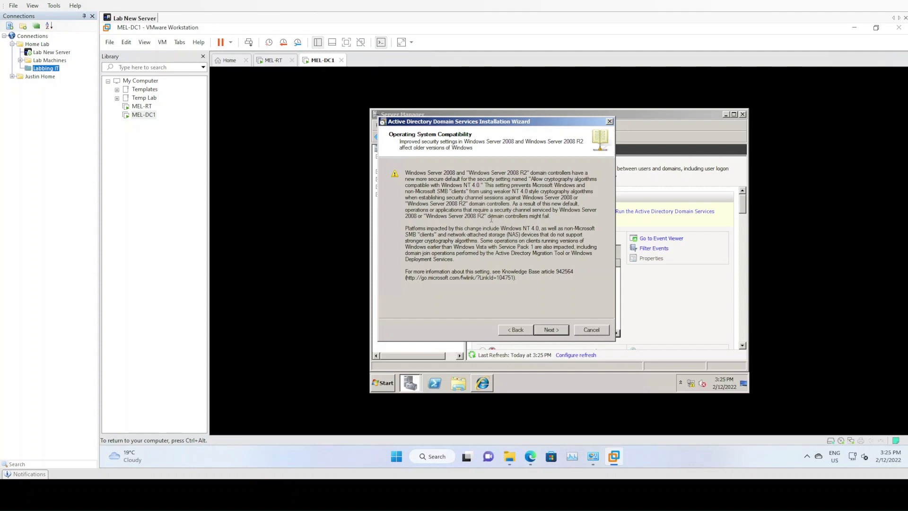
left_click(552, 331)
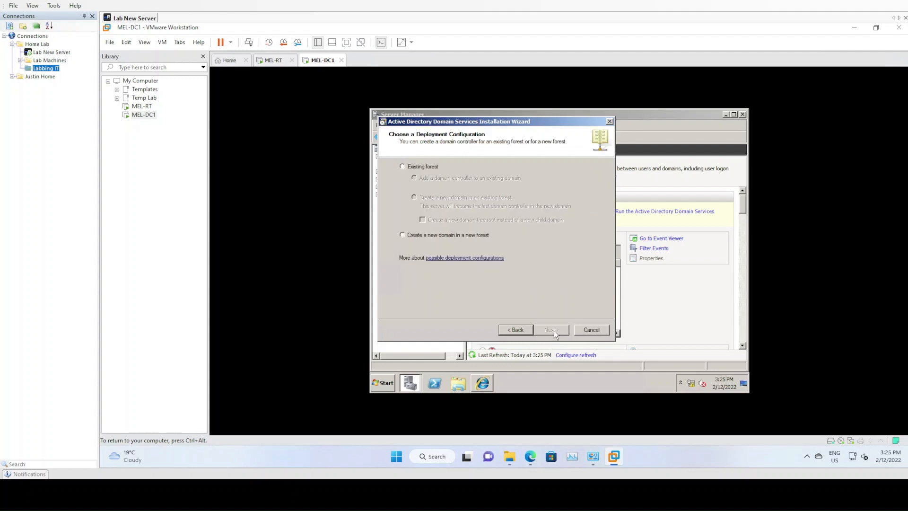
left_click(418, 236)
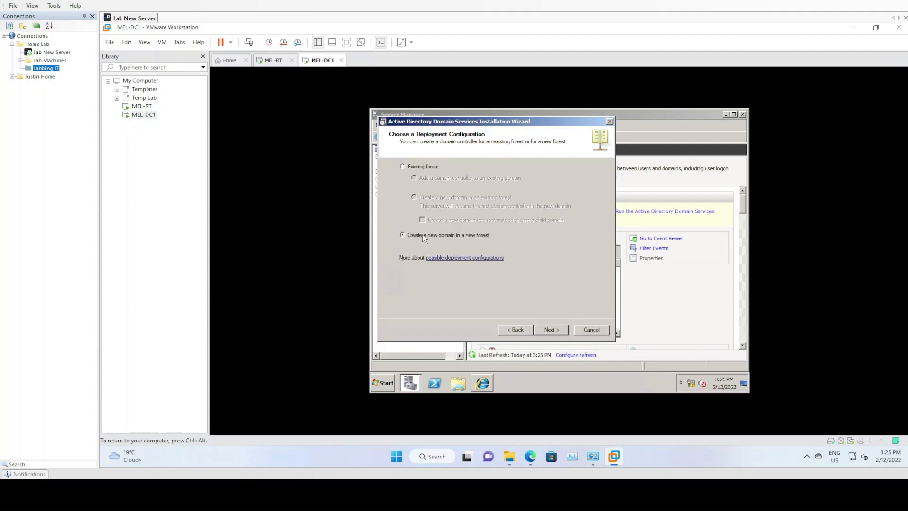
left_click(549, 331)
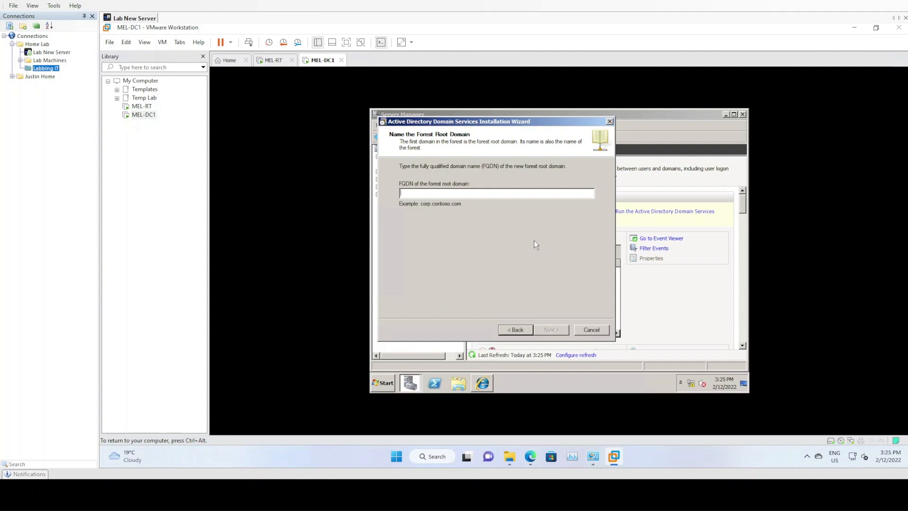
Name the forest root domain jtairlines.internal and accept the suggested domain NetBIOS name.
type("l")
type("airli")
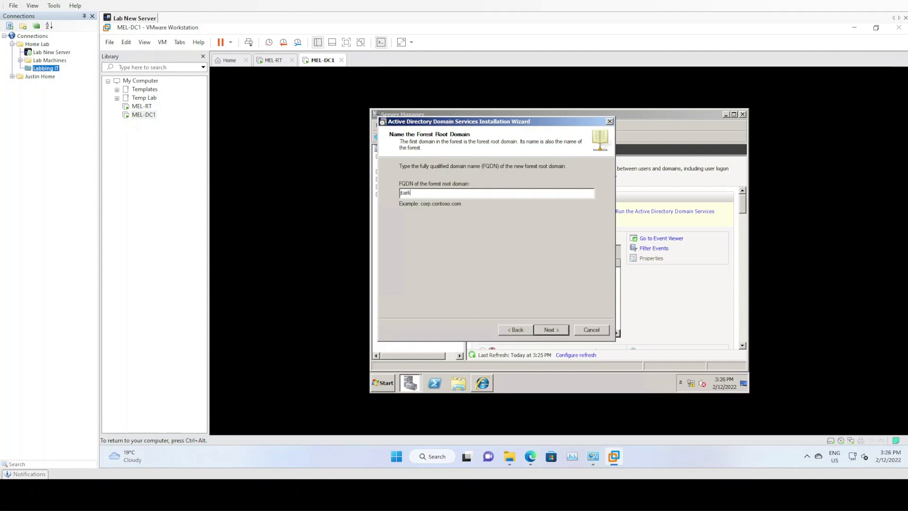
type("nes.internal")
key("Return")
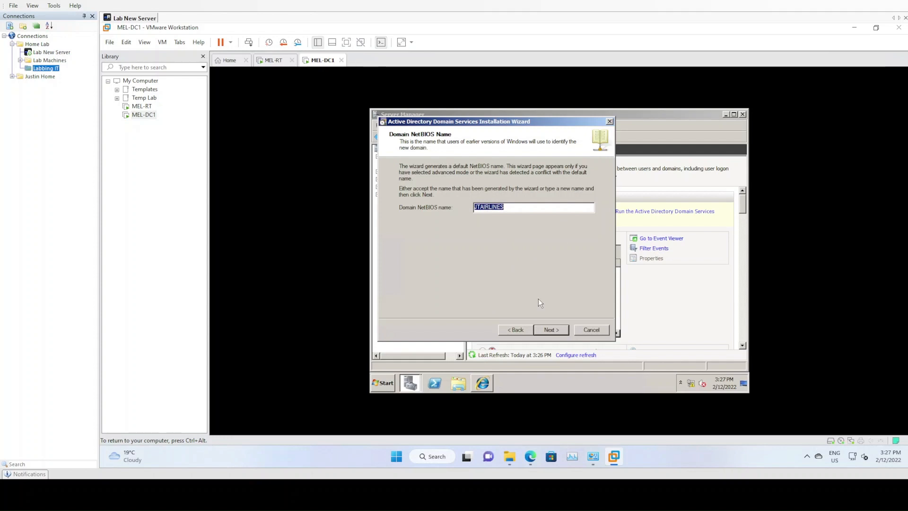
left_click(552, 330)
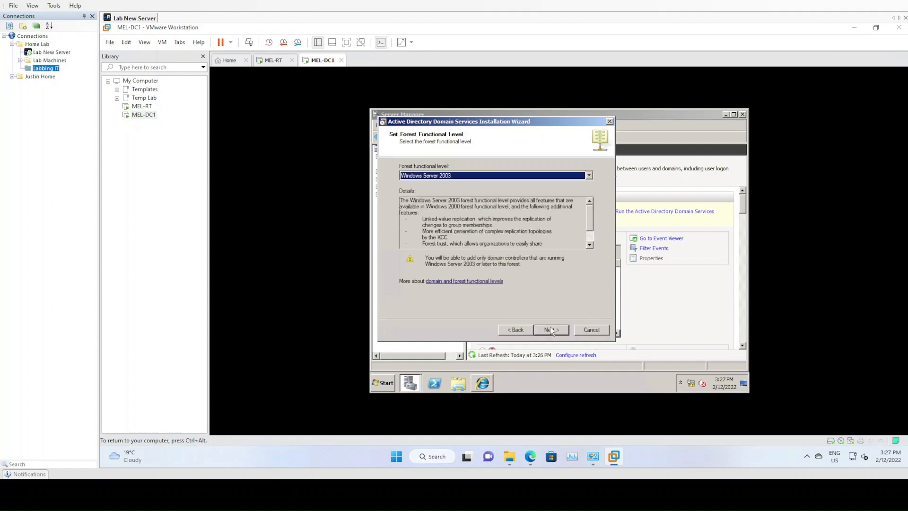
Set the forest functional level to Windows Server 2008 R2 and continue the wizard.
left_click(489, 176)
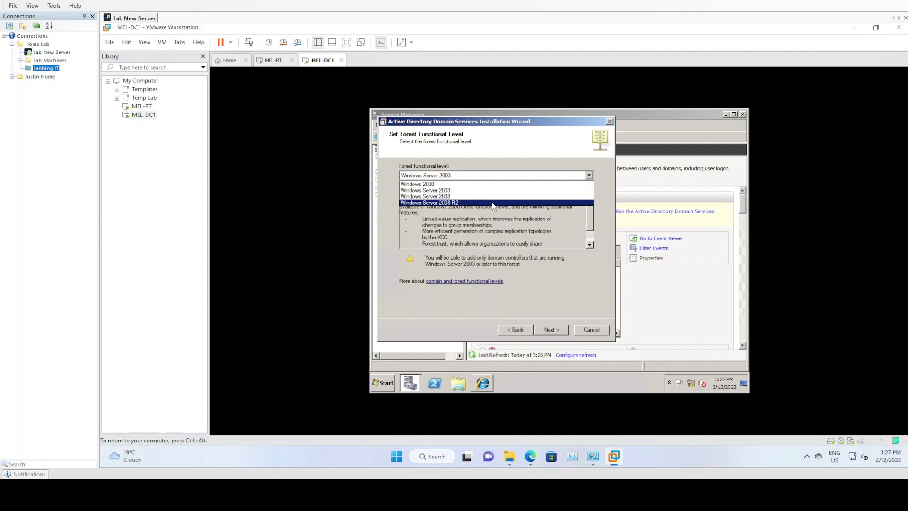
left_click(463, 204)
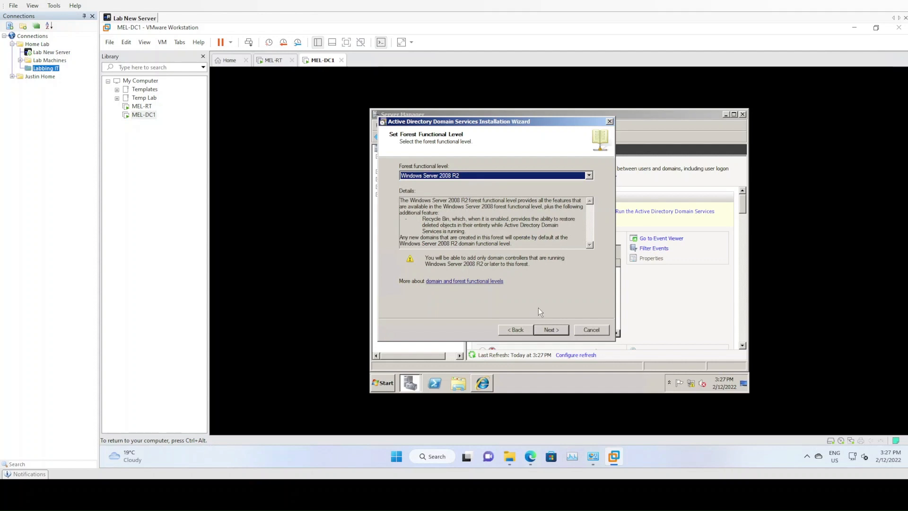
left_click(552, 330)
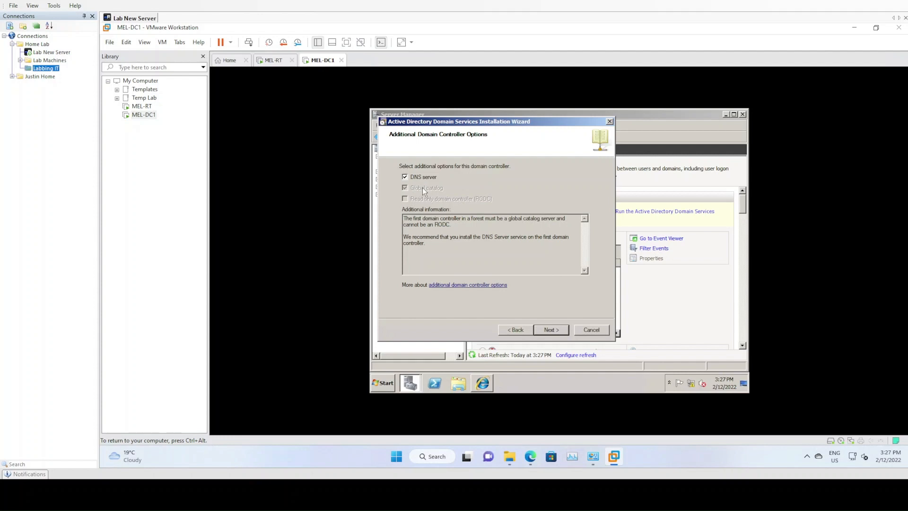
Keep the DNS server option, continue without a DNS delegation, and accept the default database, log files and SYSVOL folders.
left_click(550, 329)
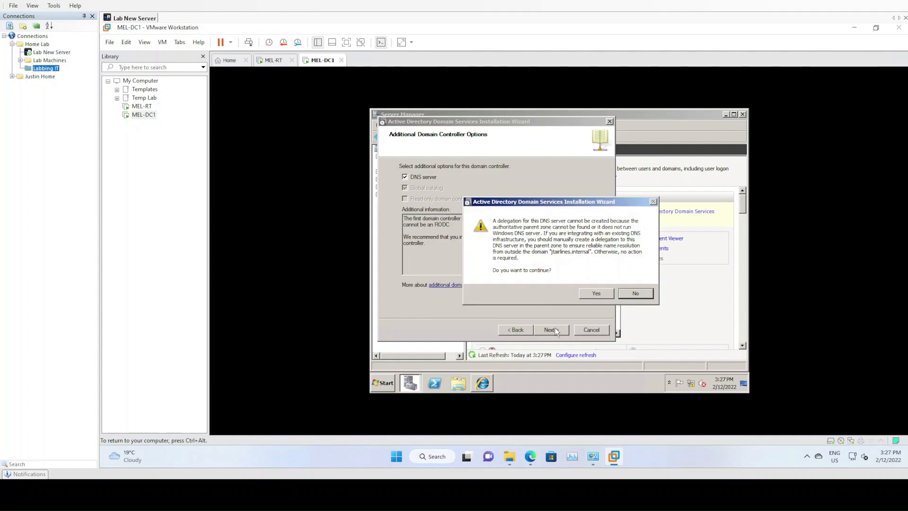
left_click(594, 291)
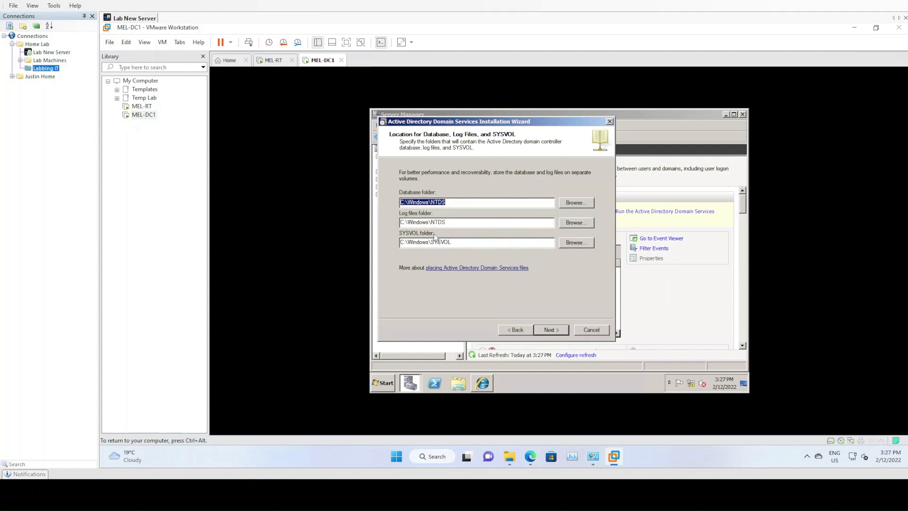
left_click(558, 329)
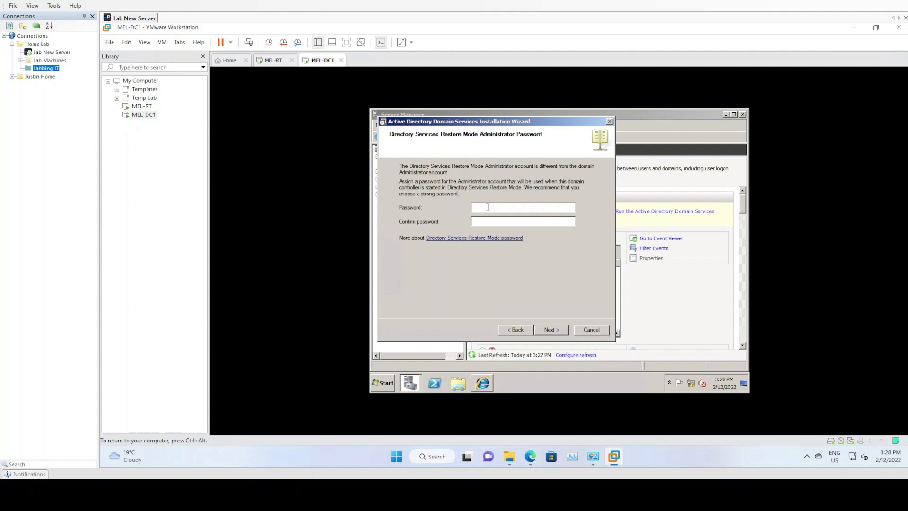
Enter and confirm the Directory Services Restore Mode administrator password, and proceed to the summary.
type("*********")
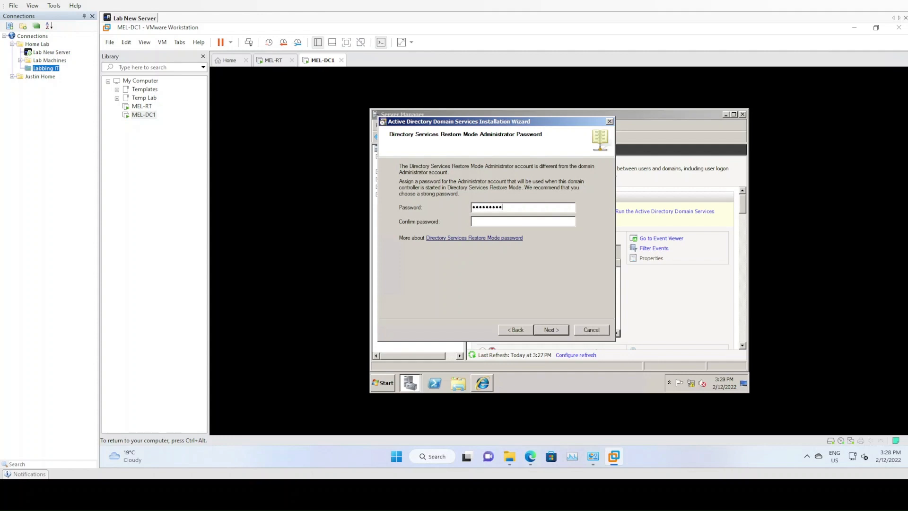
type("****")
key("BackSpace")
key("BackSpace")
key("BackSpace")
key("BackSpace")
key("BackSpace")
key("BackSpace")
key("BackSpace")
key("BackSpace")
key("BackSpace")
key("BackSpace")
key("BackSpace")
key("BackSpace")
key("BackSpace")
type("*************")
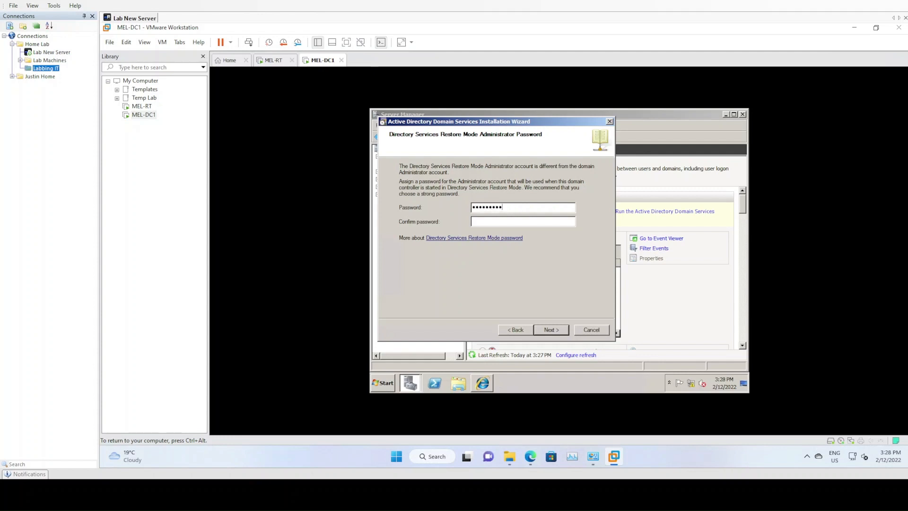
key("Tab")
type("*************")
left_click(552, 329)
Review the summary of selections and start configuring Active Directory Domain Services with a reboot on completion.
scroll(536, 203, "down", 3)
scroll(536, 203, "down", 2)
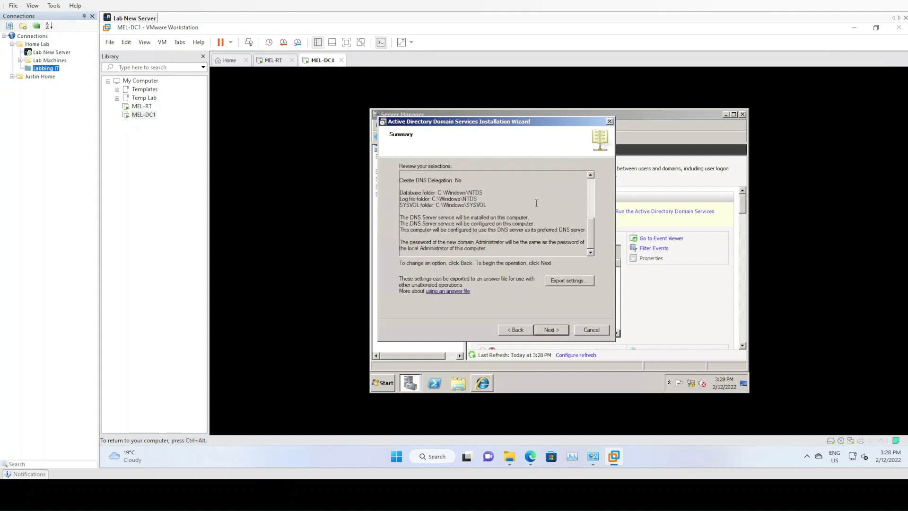
scroll(537, 203, "up", 5)
left_click(544, 329)
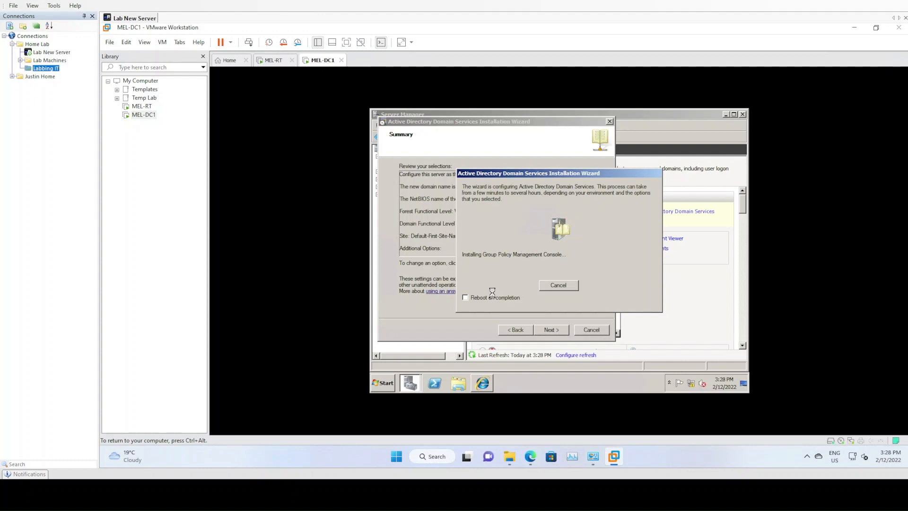
left_click(466, 299)
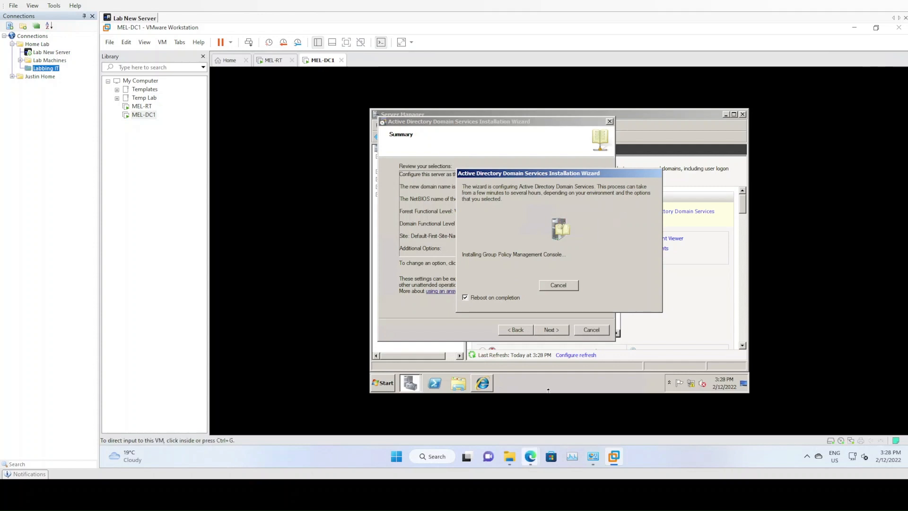
mouse_move(530, 456)
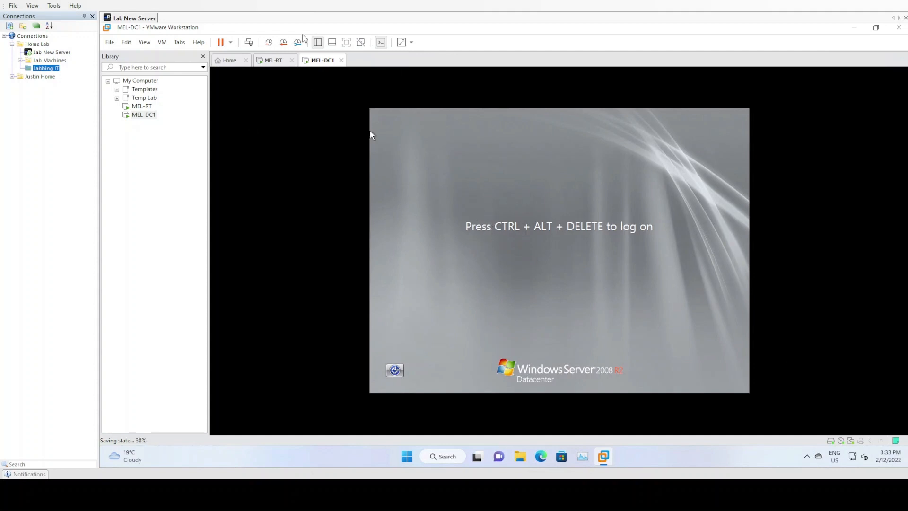
Log on to the restarted MEL-DC1 virtual machine as JTAIRLINES\Administrator with the account password.
left_click(249, 44)
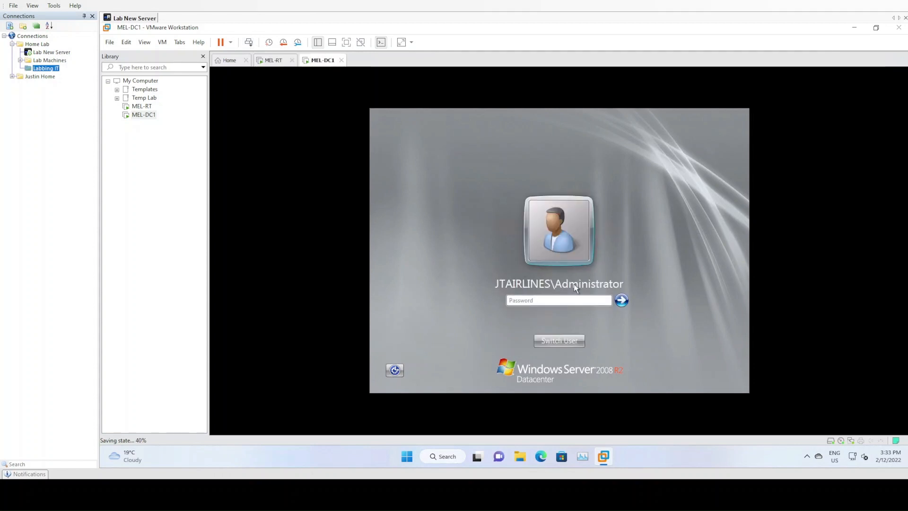
left_click(537, 299)
type("************")
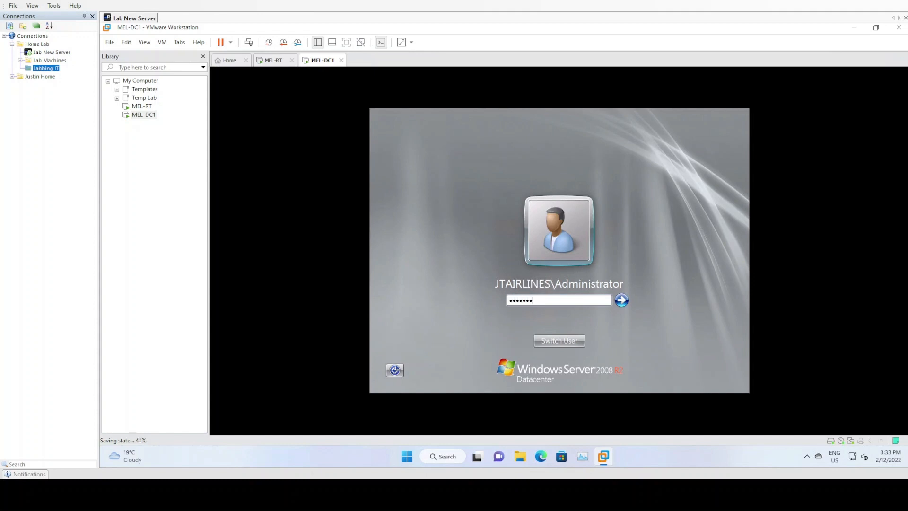
type("*")
key("Return")
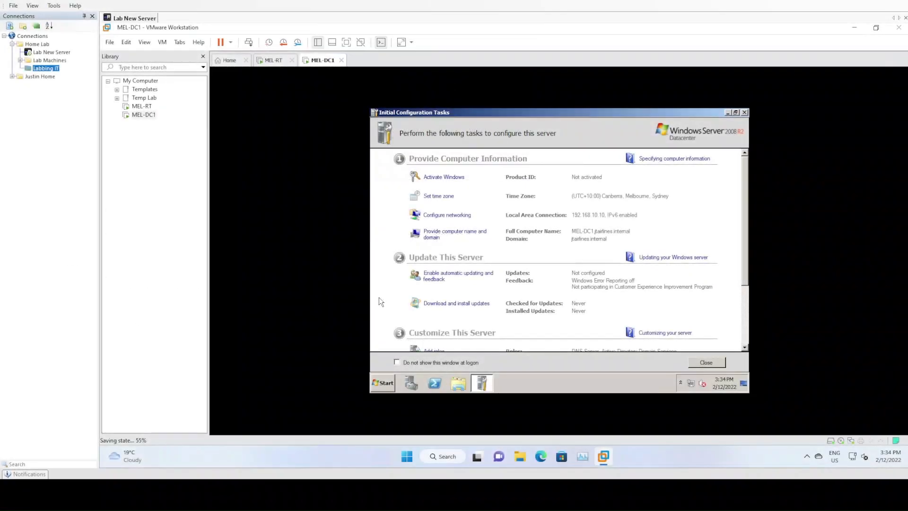
Open Server Manager on MEL-DC1 and start adding a role, going to the server role selection.
left_click(412, 384)
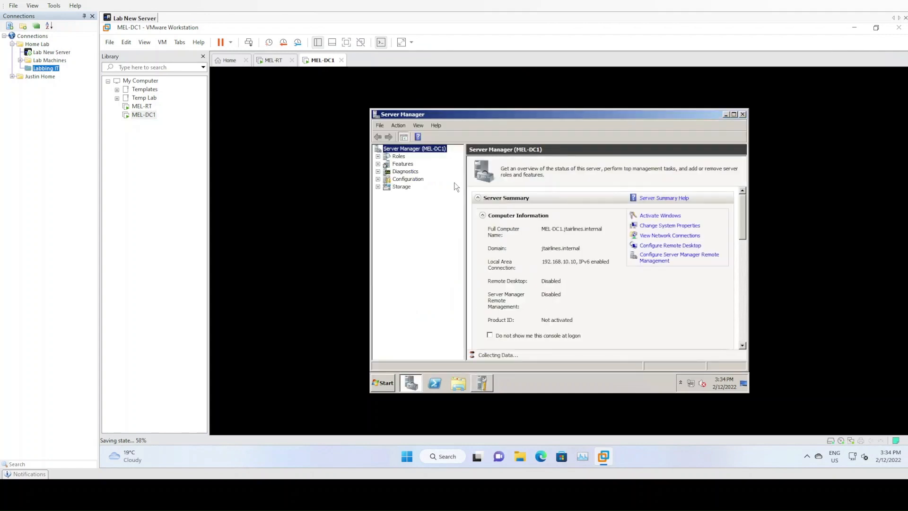
double_click(402, 158)
right_click(402, 157)
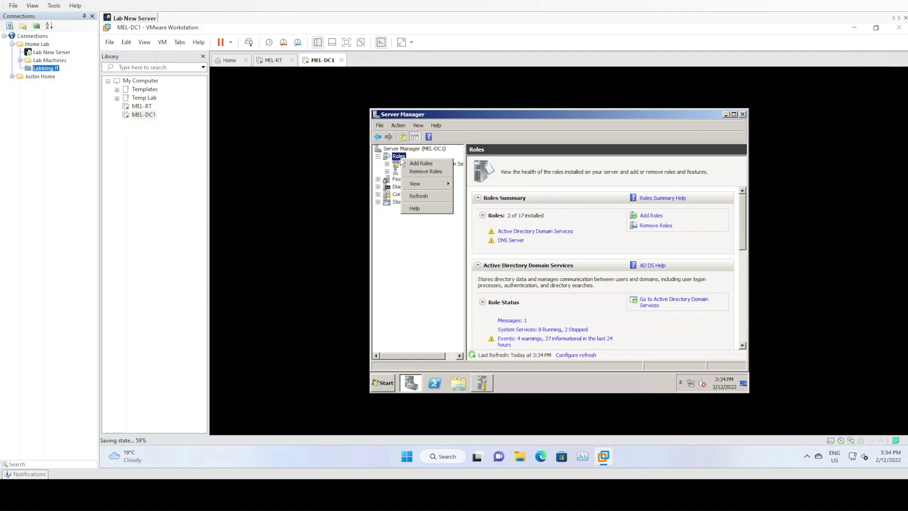
left_click(419, 164)
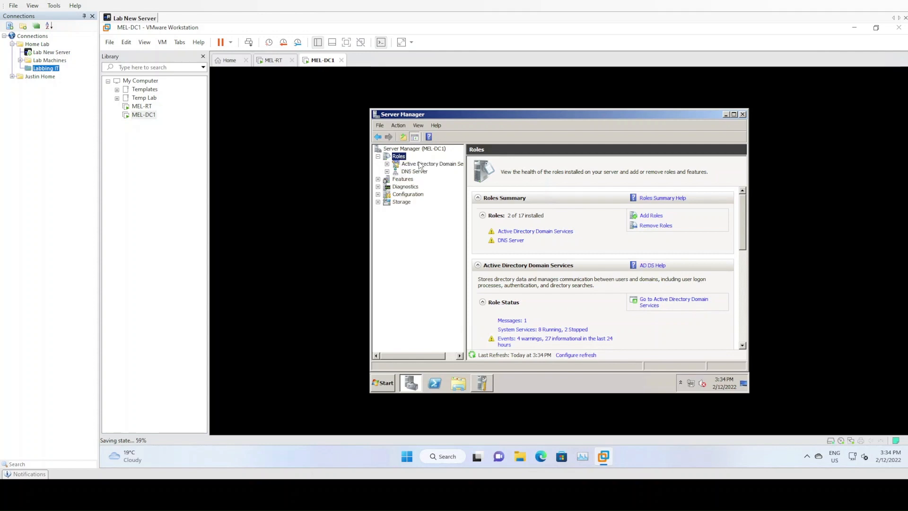
left_click(629, 367)
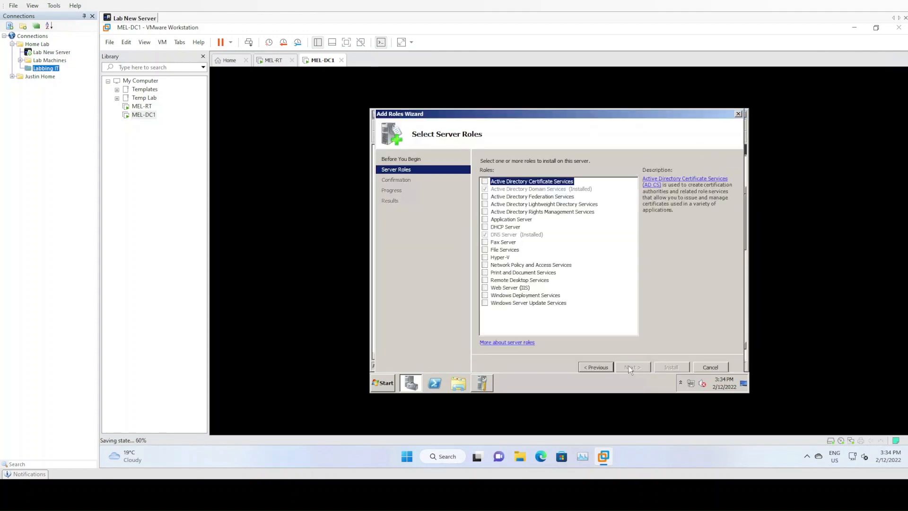
Select the DHCP Server role and bind it to the 192.168.10.10 network connection.
left_click(505, 226)
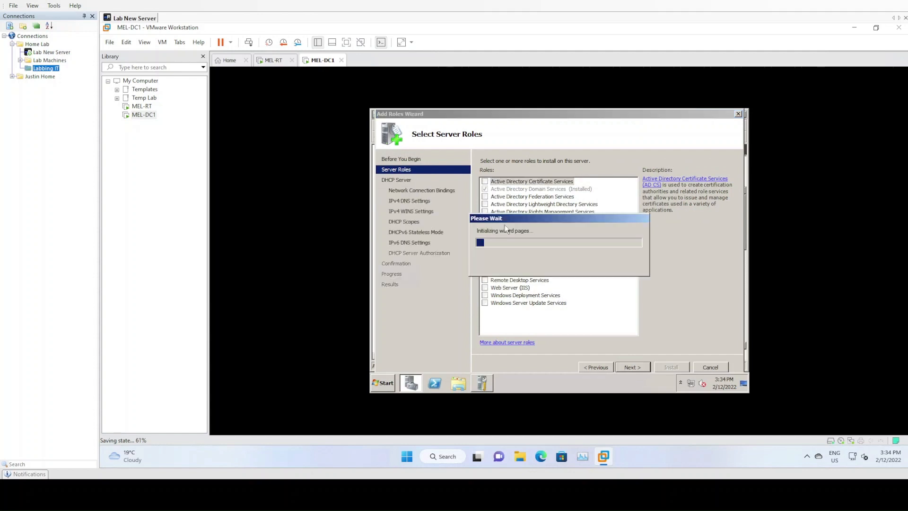
left_click(637, 368)
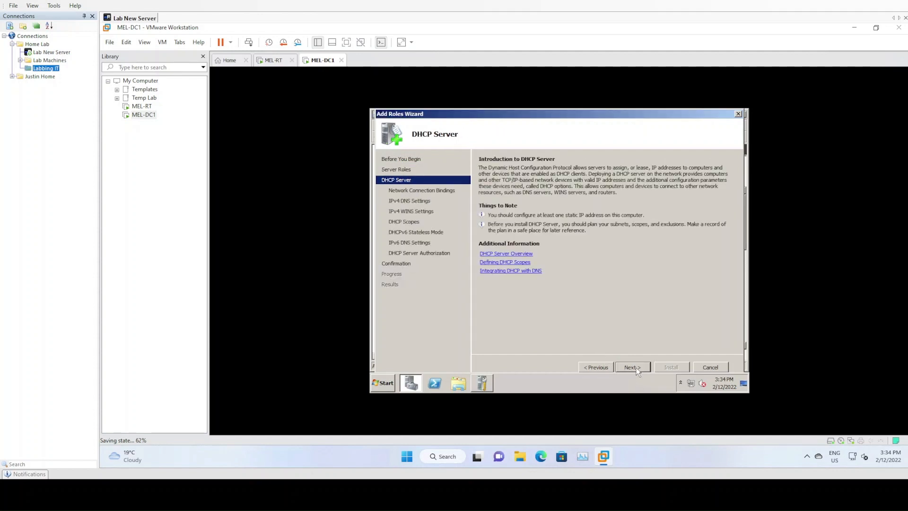
left_click(637, 368)
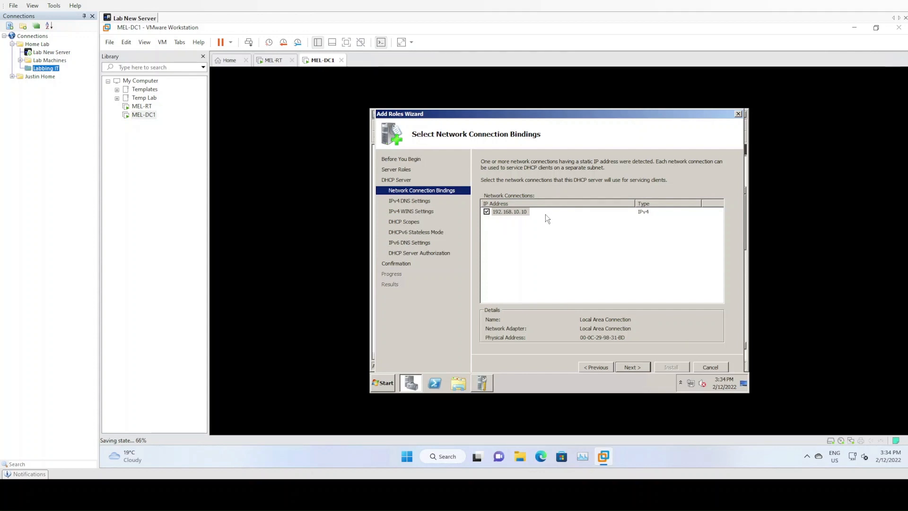
left_click(632, 368)
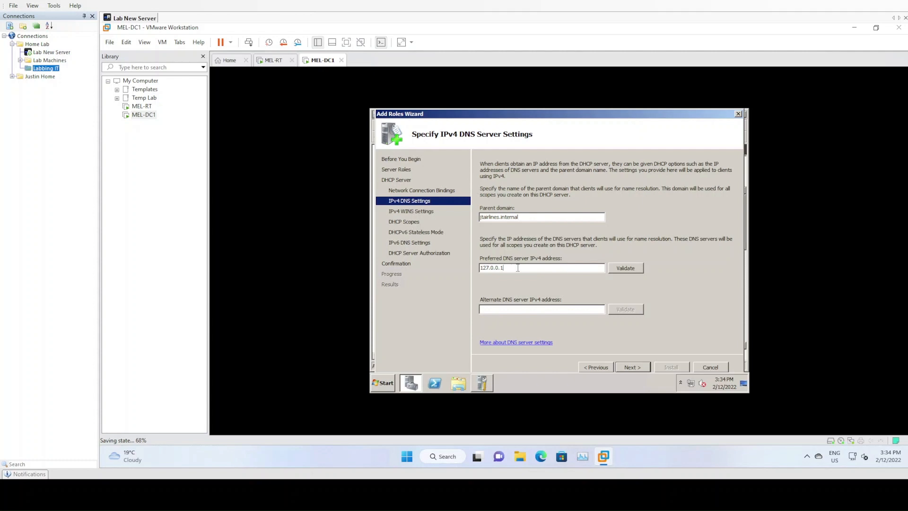
Set and validate 192.168.10.10 as the preferred IPv4 DNS server, and keep WINS as not required.
left_click_drag(519, 268, 479, 268)
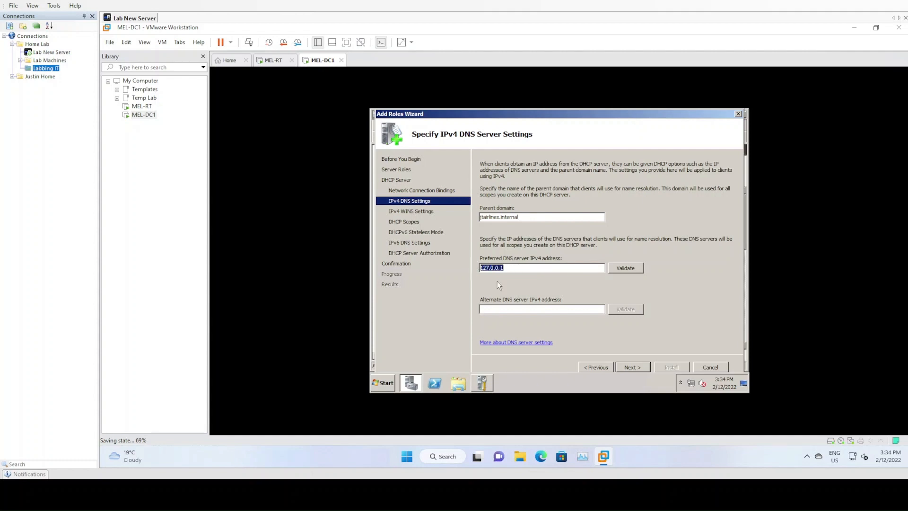
type("192.168.10")
left_click(615, 268)
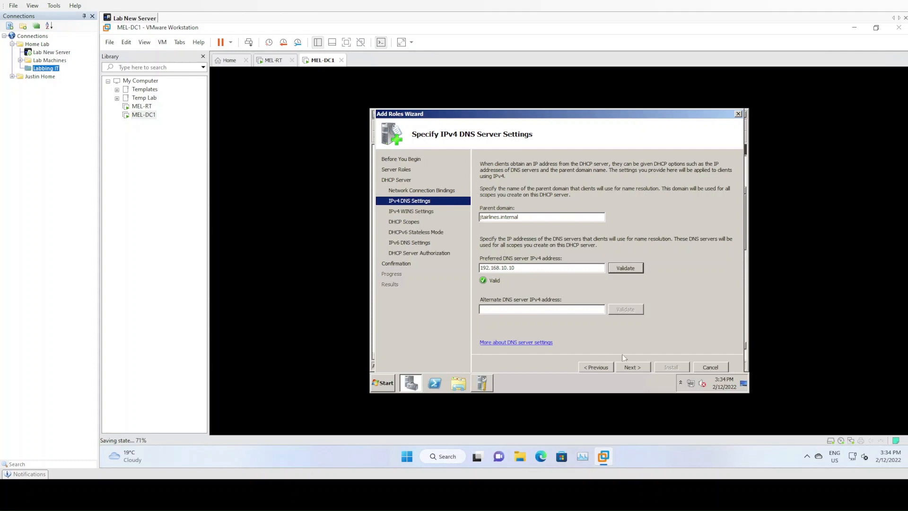
left_click(631, 368)
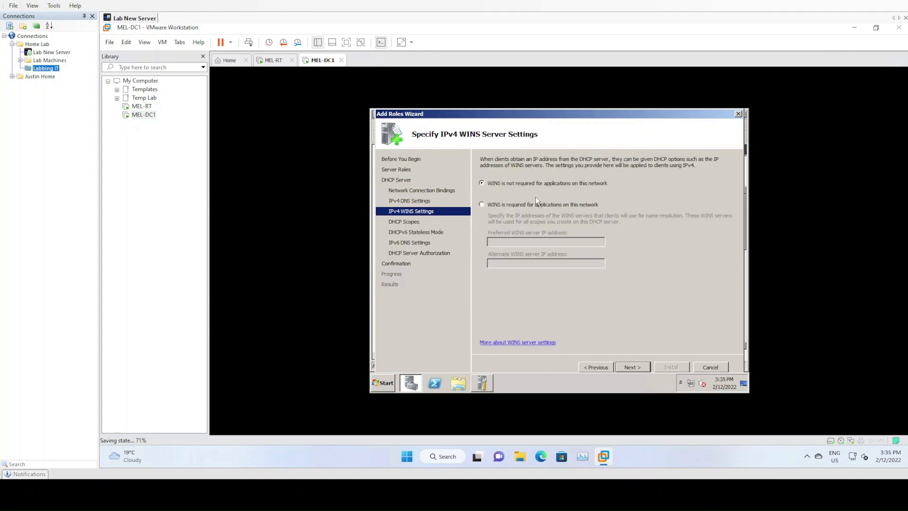
left_click(637, 367)
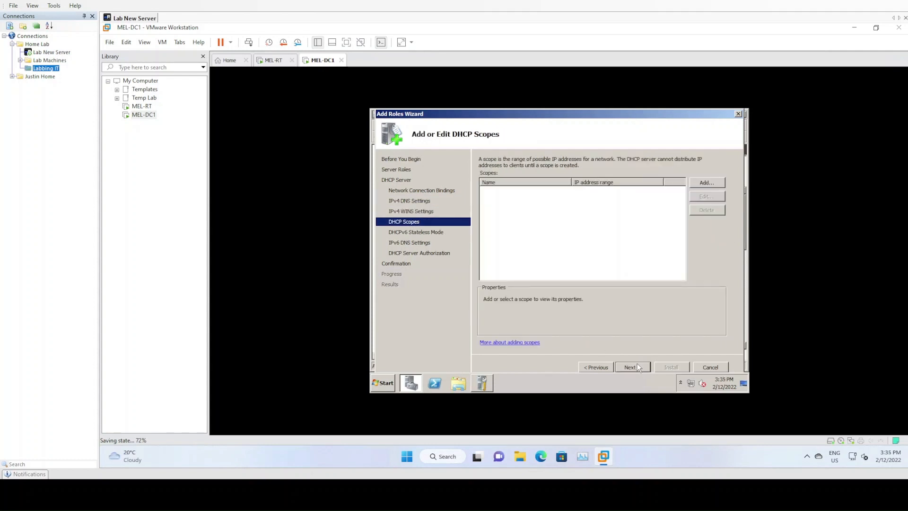
Add a DHCP scope named Melbourne Scope with the IP address range 192.168.10.100 to 192.168.10.150.
left_click(705, 181)
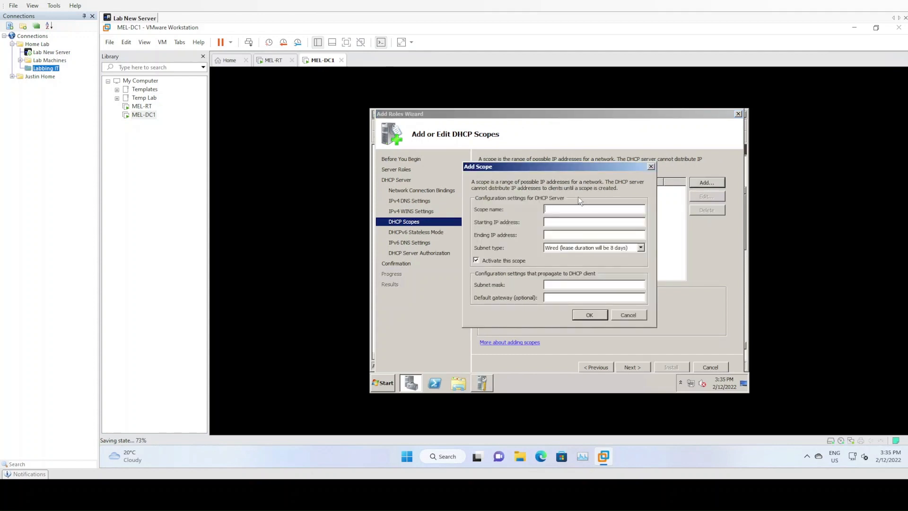
type("Melbourne Sco")
type("pe")
type("192.168.10")
type(".100")
key("Tab")
type("192.168")
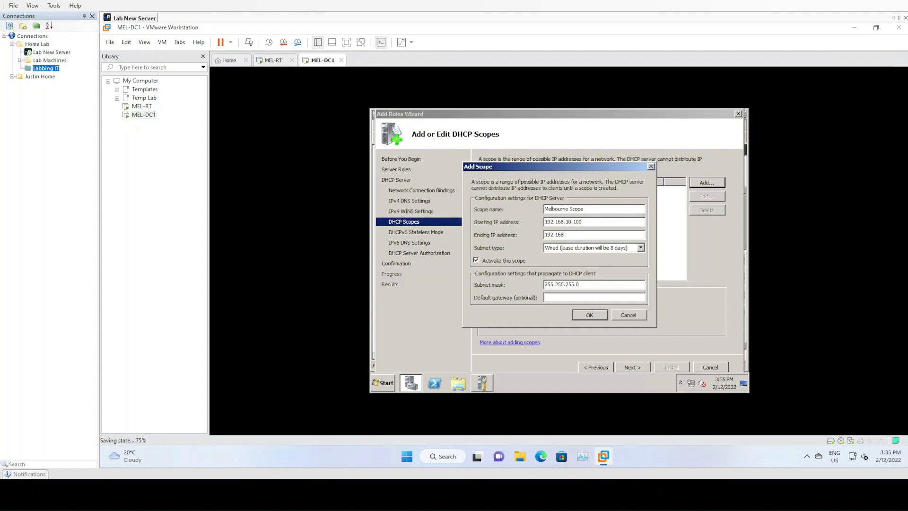
type(".10.150")
Set the Melbourne Scope's default gateway to 192.168.10.1 and save the scope.
left_click(591, 223)
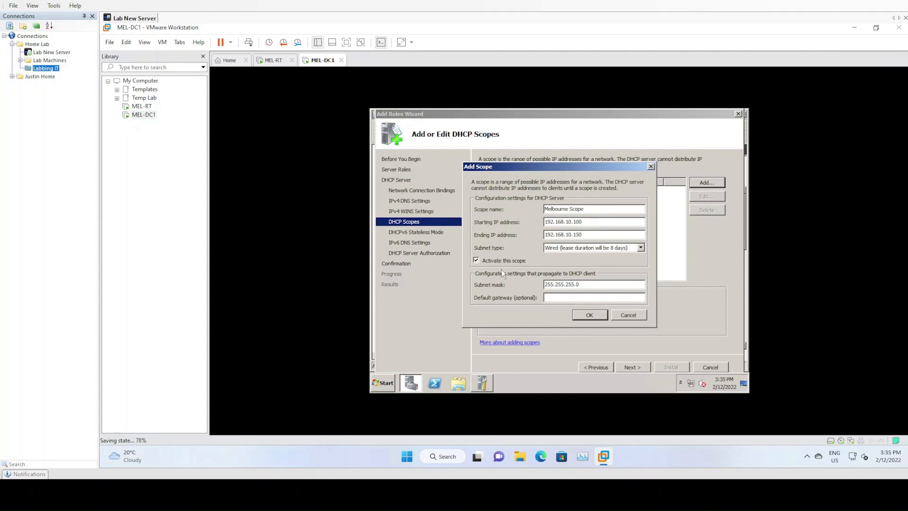
type("1")
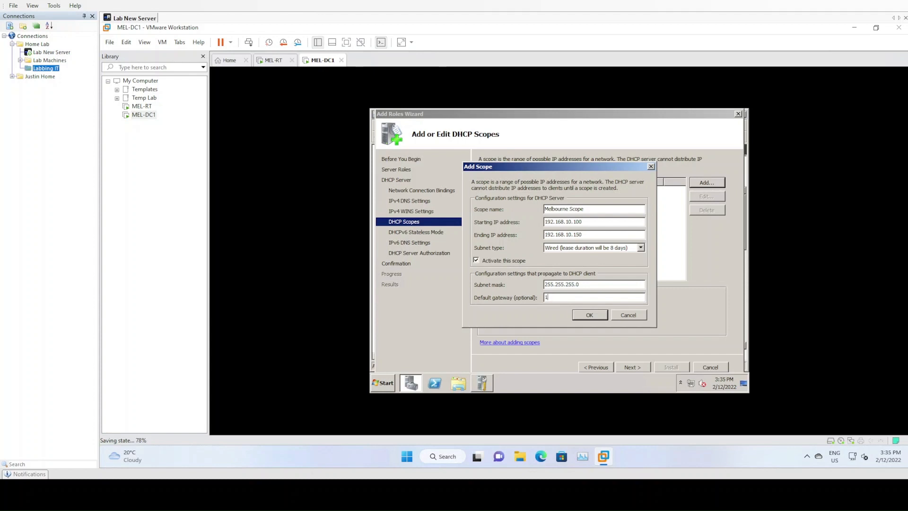
type("92.168.10.1")
left_click(597, 316)
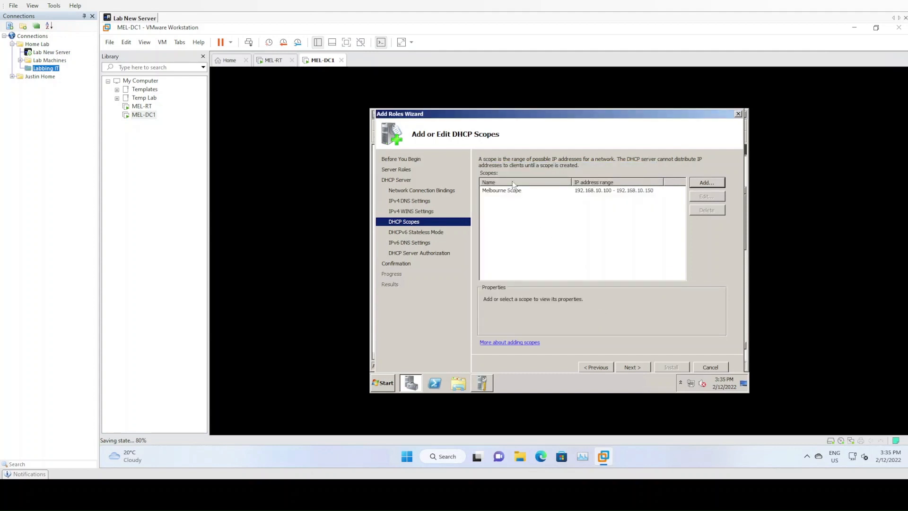
Disable DHCPv6 stateless mode and authorize the DHCP server in AD DS with the current credentials.
left_click(633, 367)
left_click(509, 237)
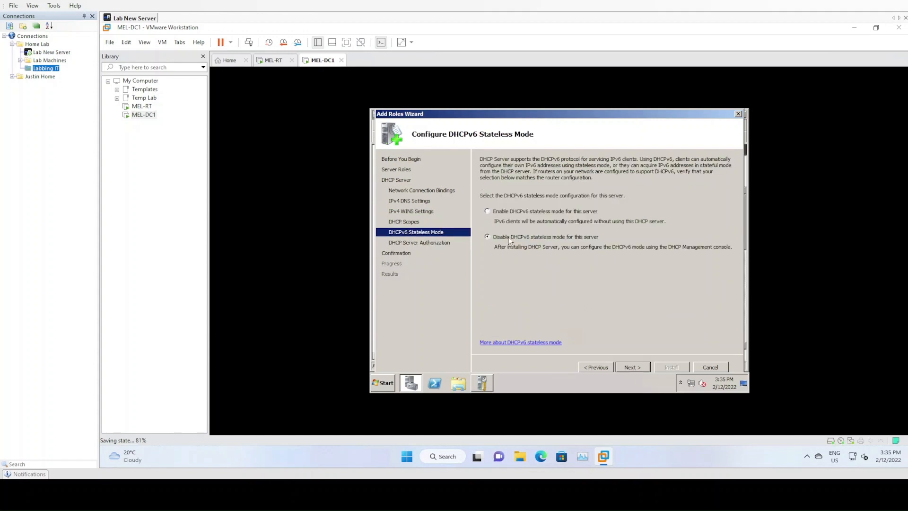
left_click(637, 366)
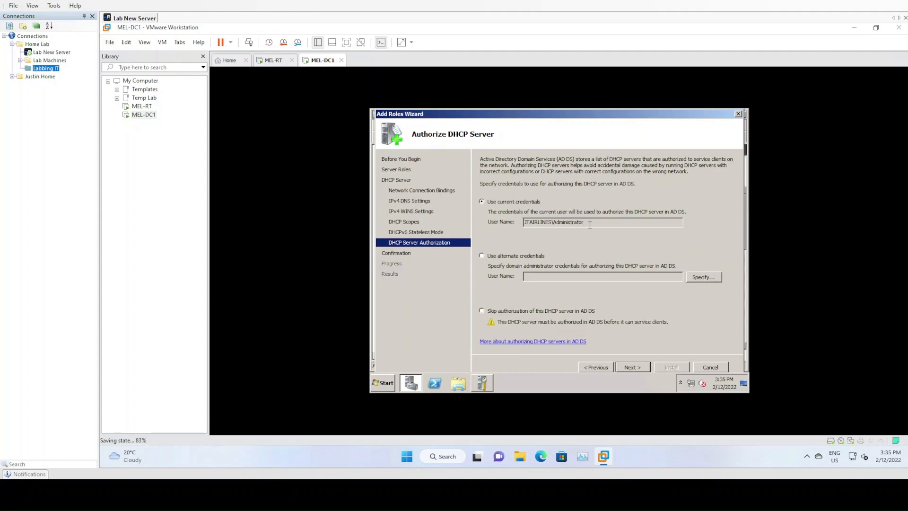
left_click_drag(590, 225, 526, 222)
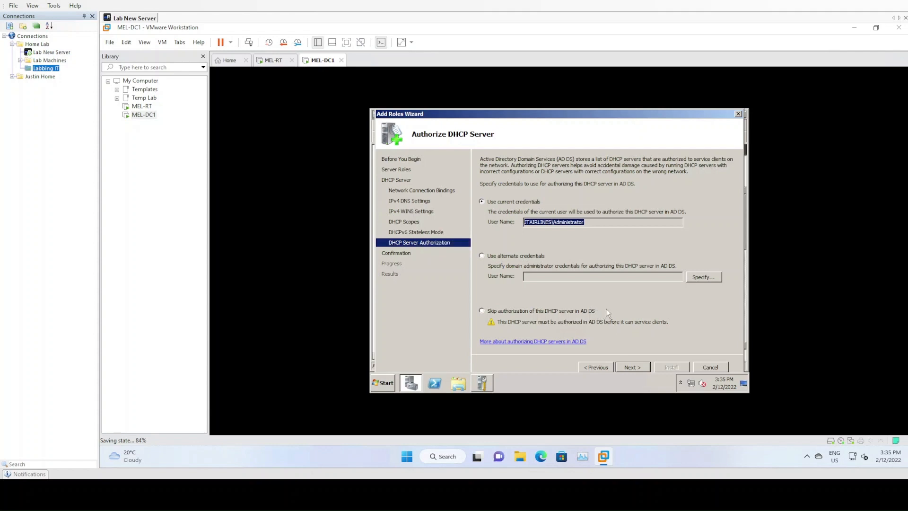
left_click(633, 367)
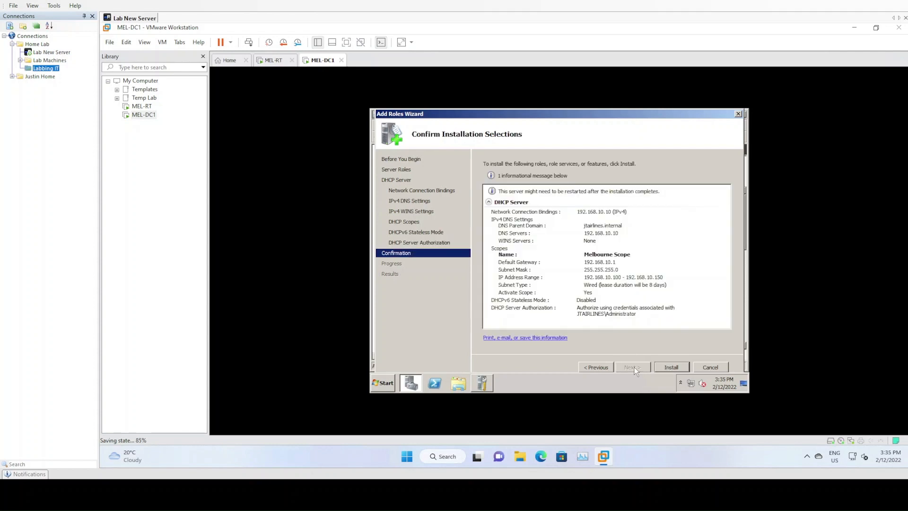
Install the DHCP Server role with the confirmed selections and close the Add Roles Wizard.
left_click(660, 367)
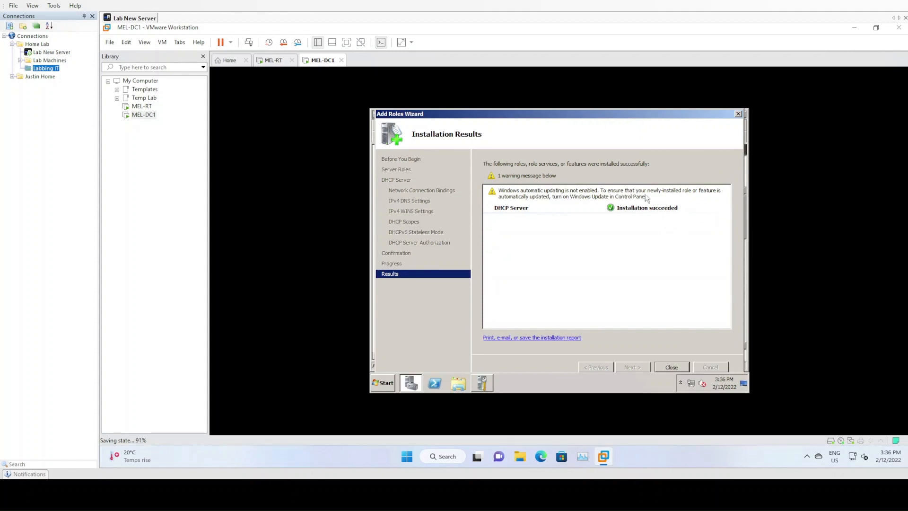
left_click(670, 367)
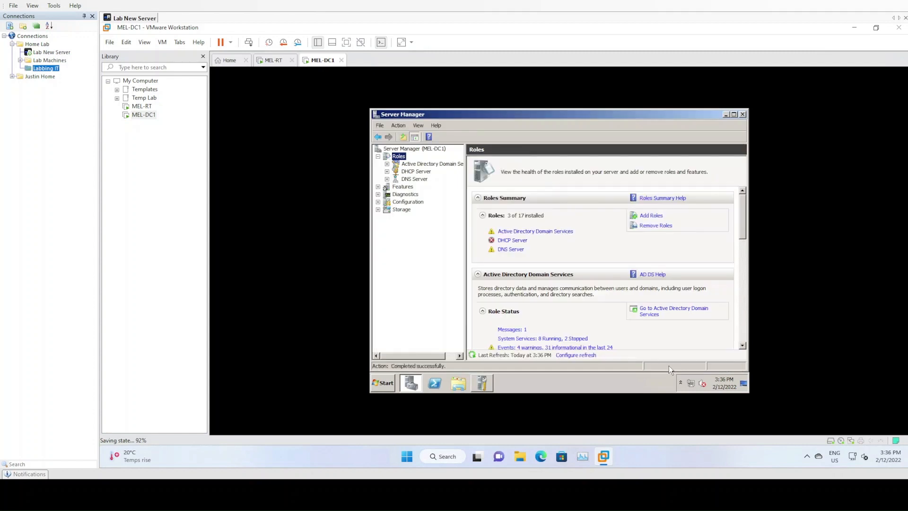
Expand the DHCP Server role in Server Manager down to the IPv4 scope's contents and widen the tree pane.
left_click(418, 173)
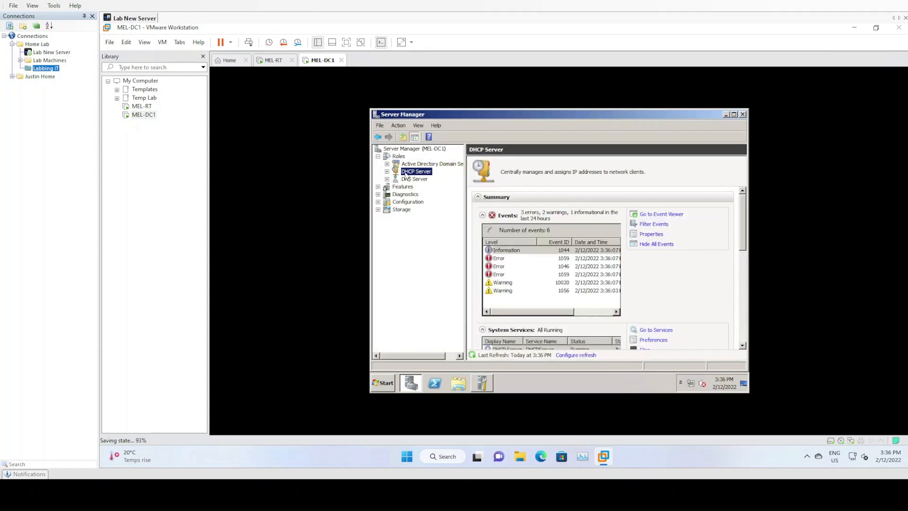
right_click(412, 172)
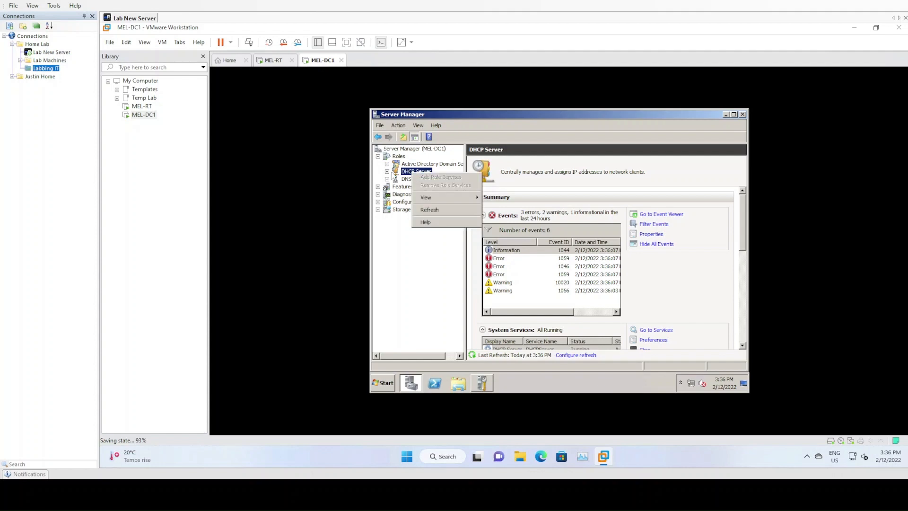
left_click(387, 172)
right_click(417, 181)
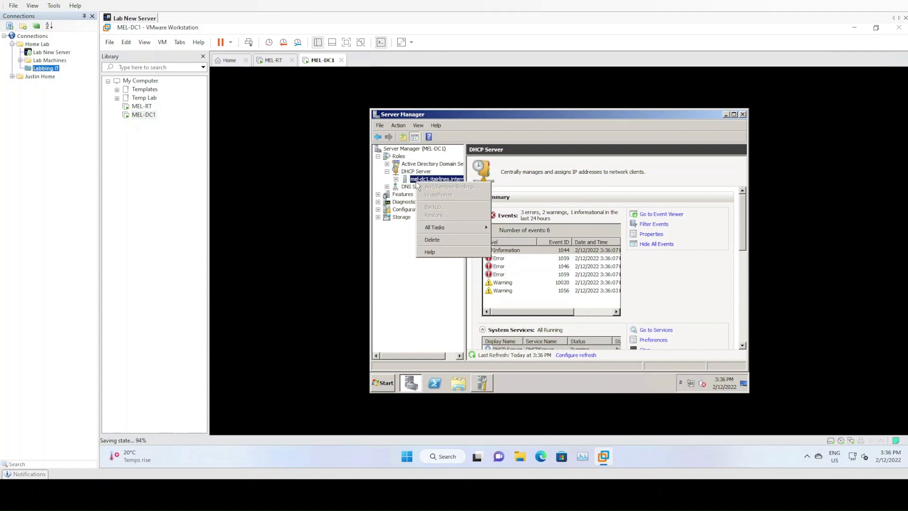
left_click(396, 179)
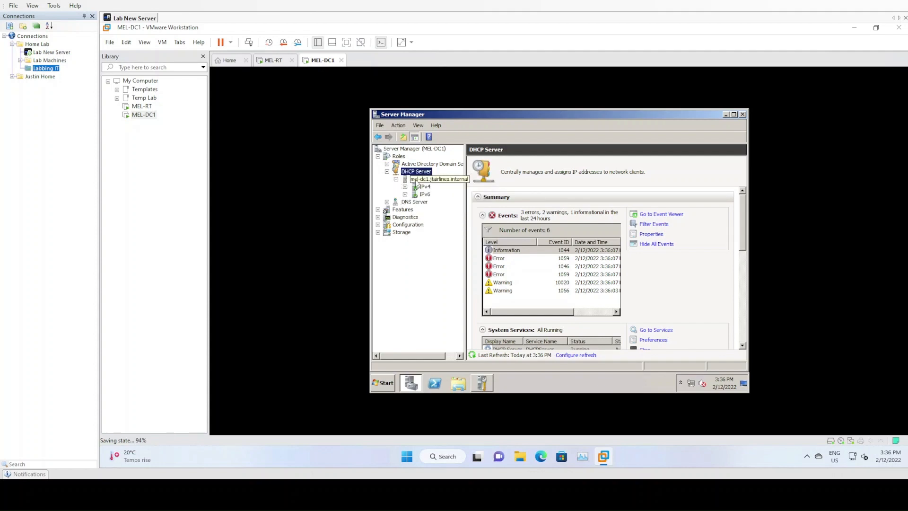
left_click(406, 186)
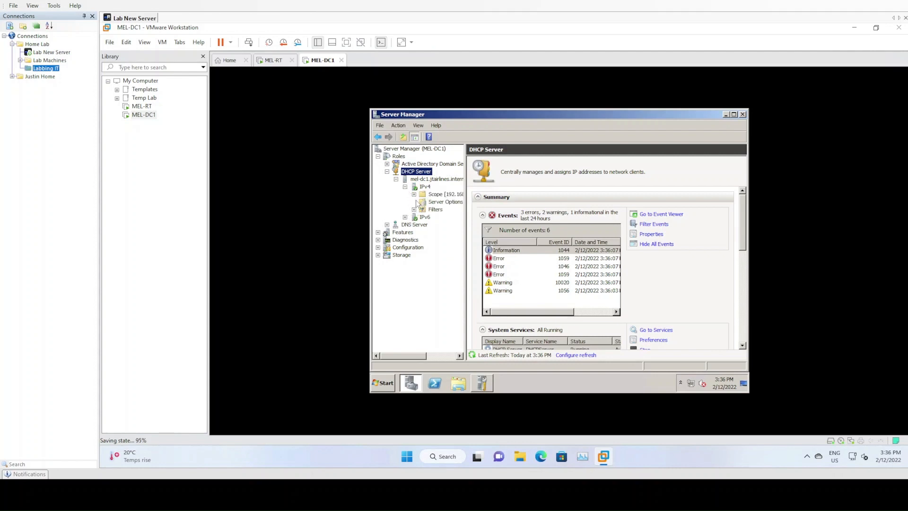
left_click(414, 194)
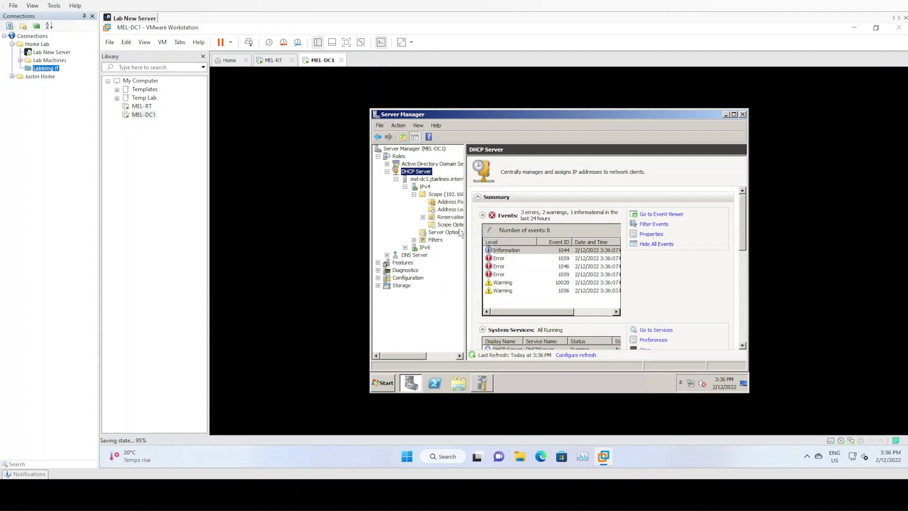
left_click_drag(464, 234, 505, 237)
Open the DHCP administrative console, select the mel-dc1 server, maximize the window and widen the tree pane.
left_click(382, 383)
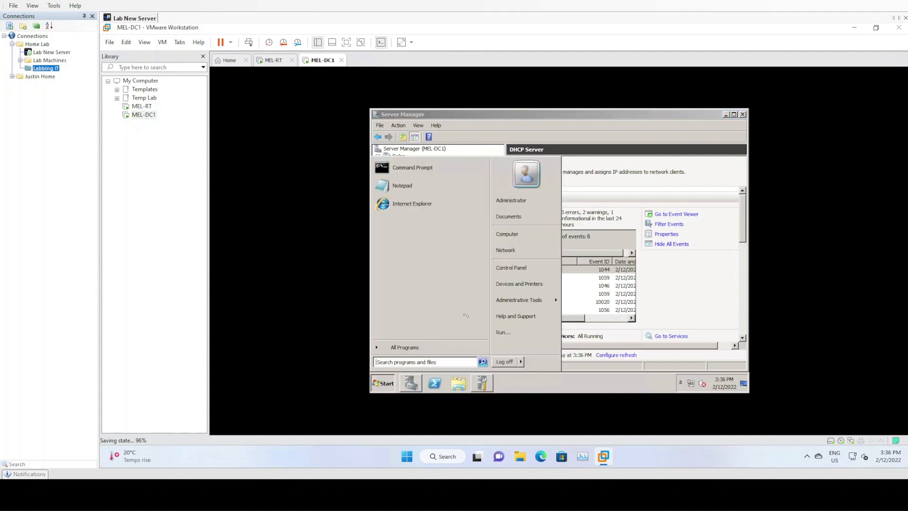
mouse_move(523, 303)
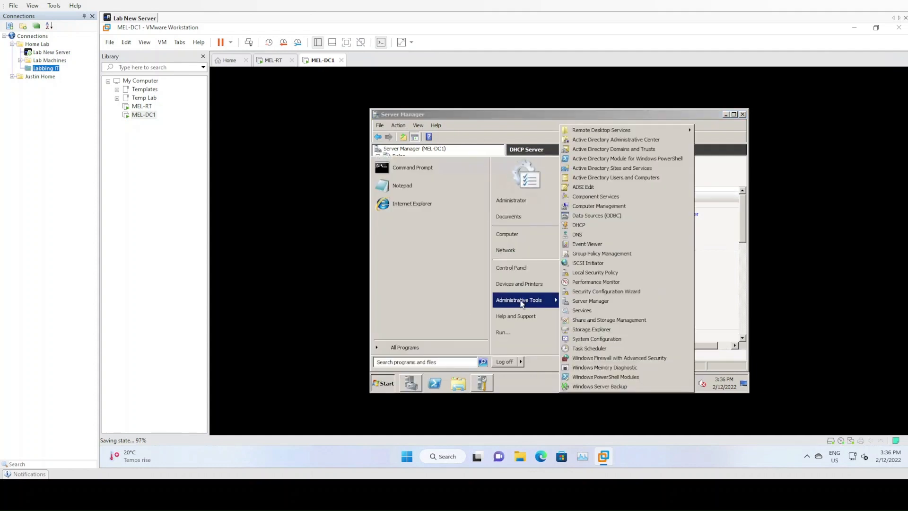
left_click(596, 224)
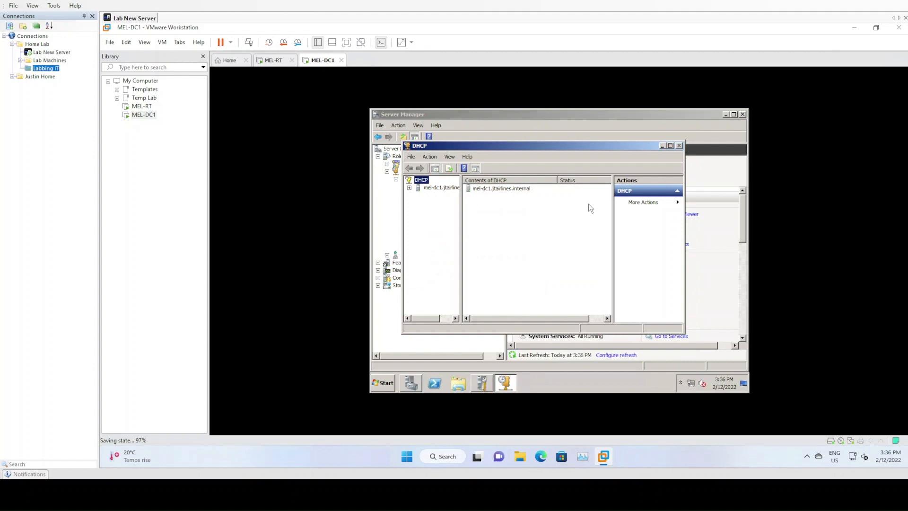
left_click(438, 189)
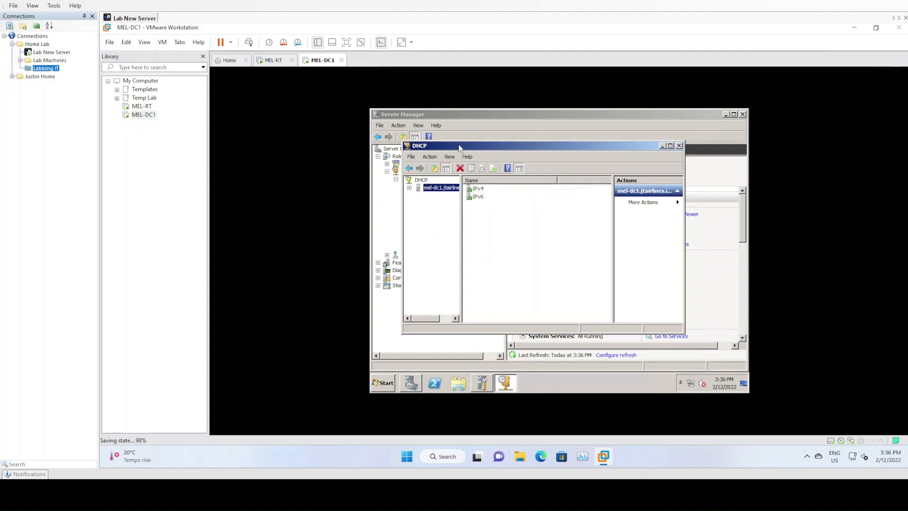
double_click(459, 145)
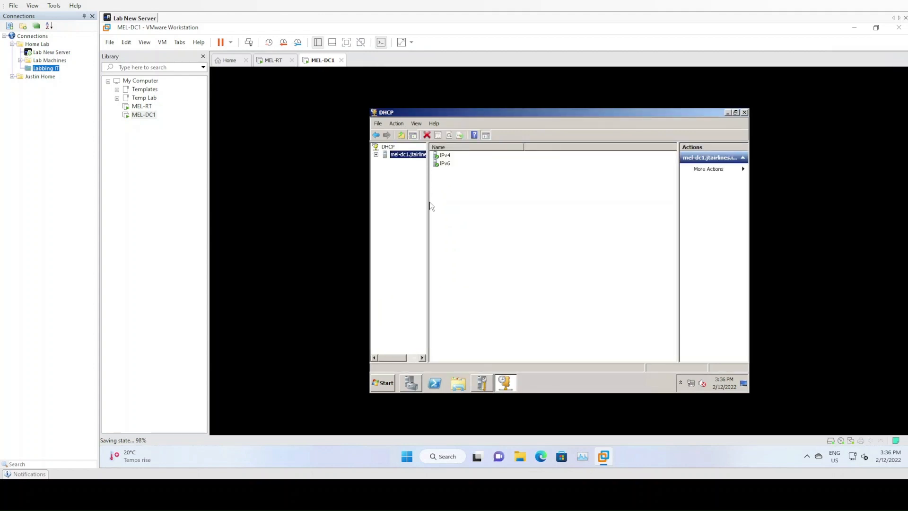
left_click_drag(429, 209, 495, 208)
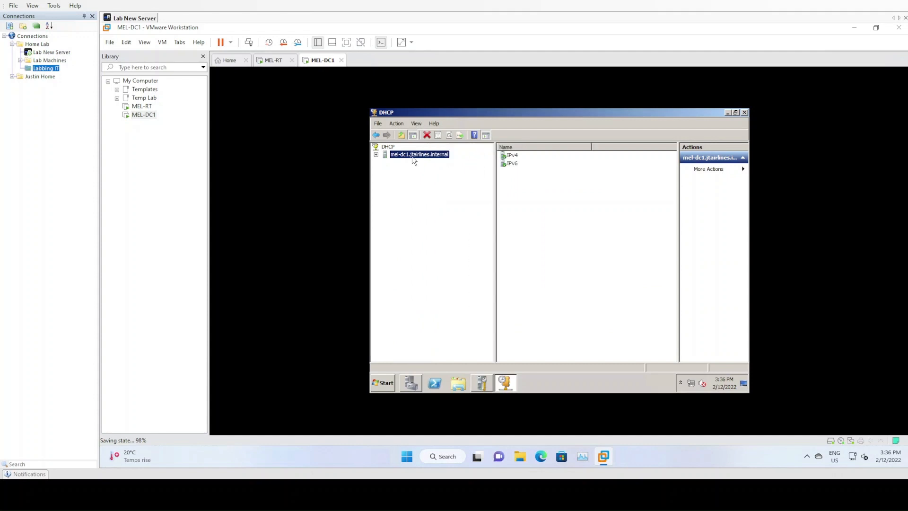
Expand the mel-dc1 server's IPv4 node and its Melbourne Scope in the DHCP console.
double_click(413, 159)
left_click(411, 162)
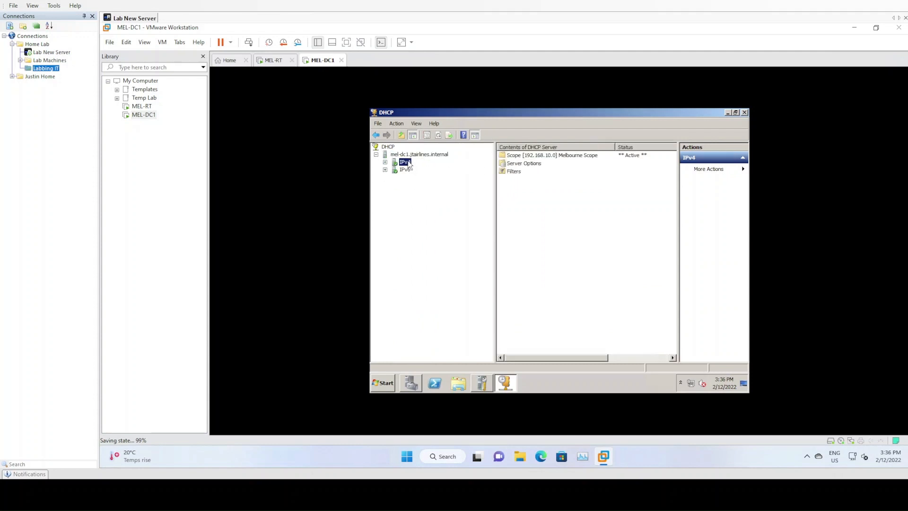
double_click(409, 162)
left_click(426, 170)
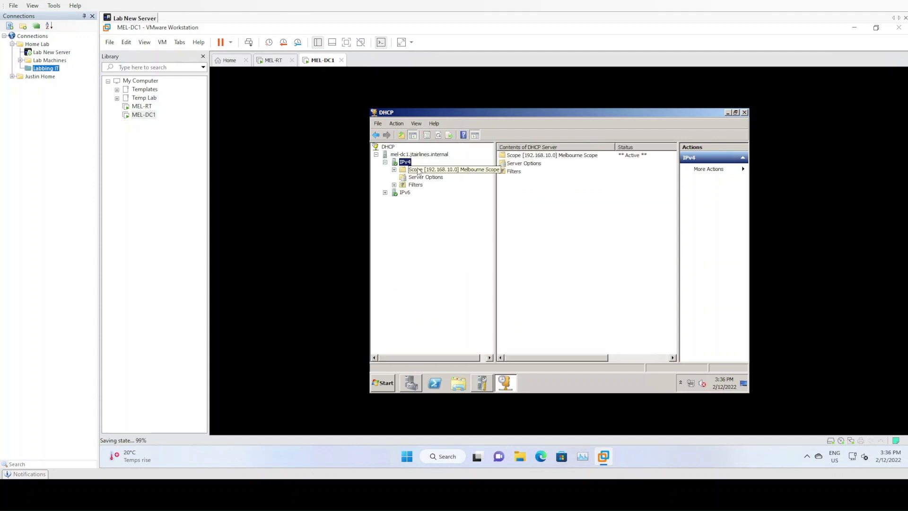
double_click(450, 170)
Examine the Melbourne Scope's address pool, address leases and reservations.
left_click(436, 178)
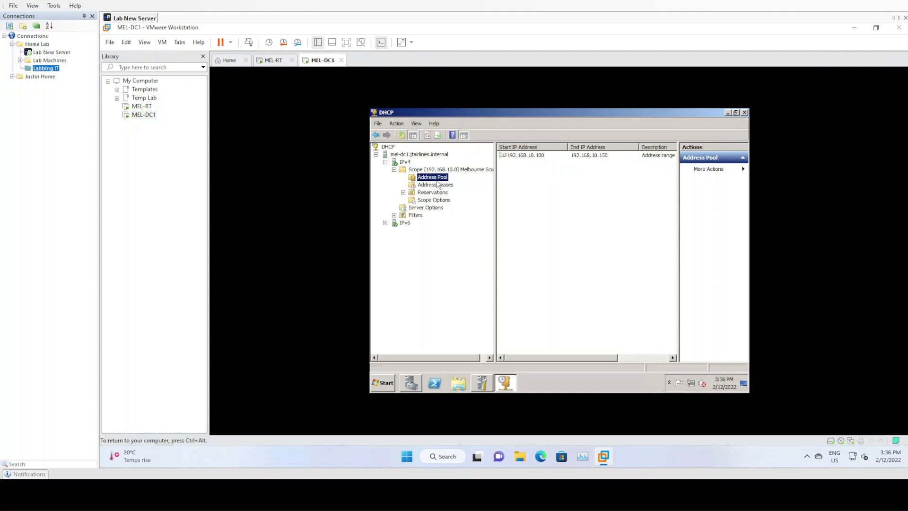
left_click(535, 158)
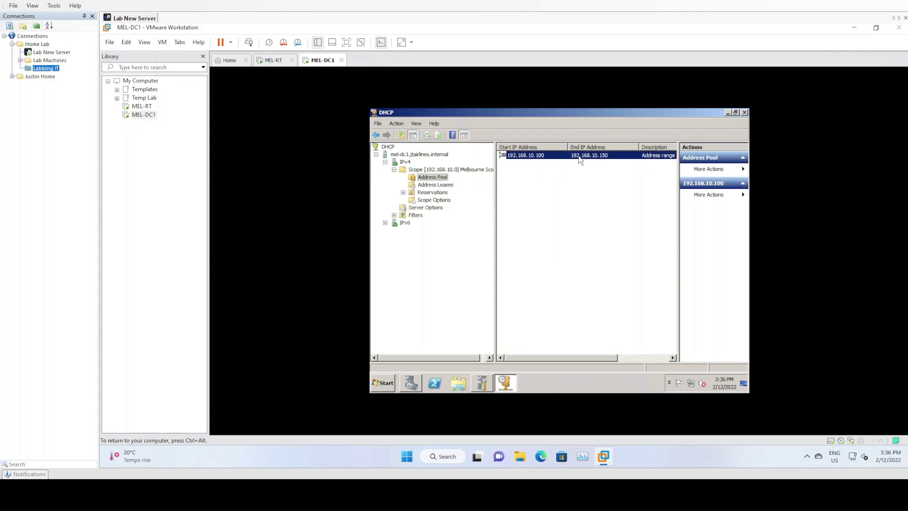
left_click(446, 183)
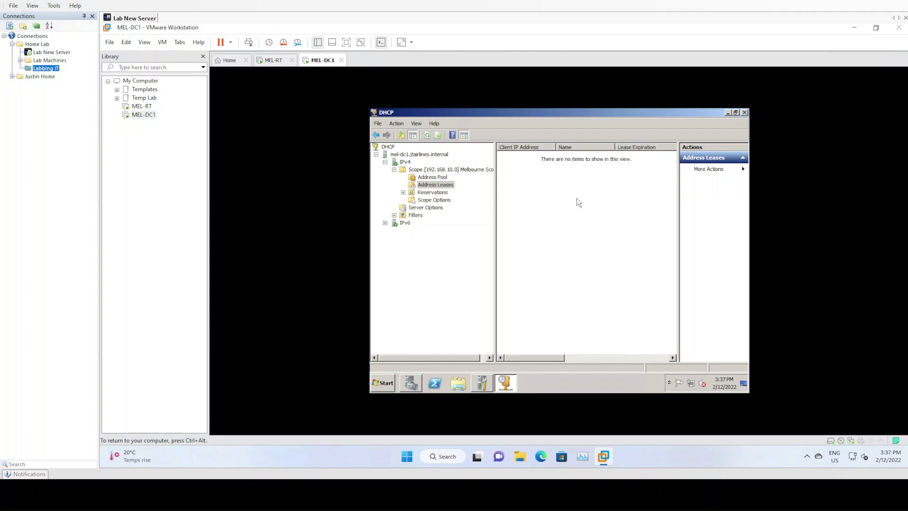
left_click(440, 193)
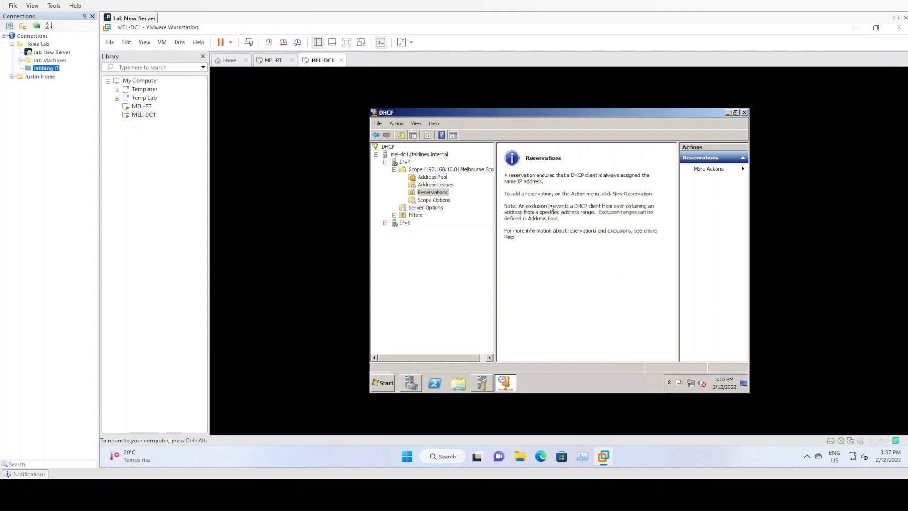
Check the Melbourne Scope's router, DNS servers and DNS domain name options, return to the DHCP root, and release input from the virtual machine.
left_click(434, 201)
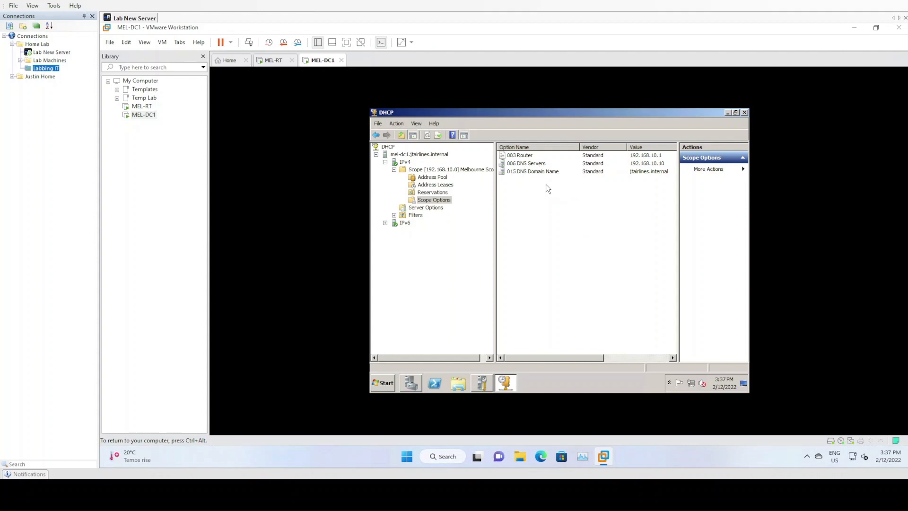
left_click(531, 156)
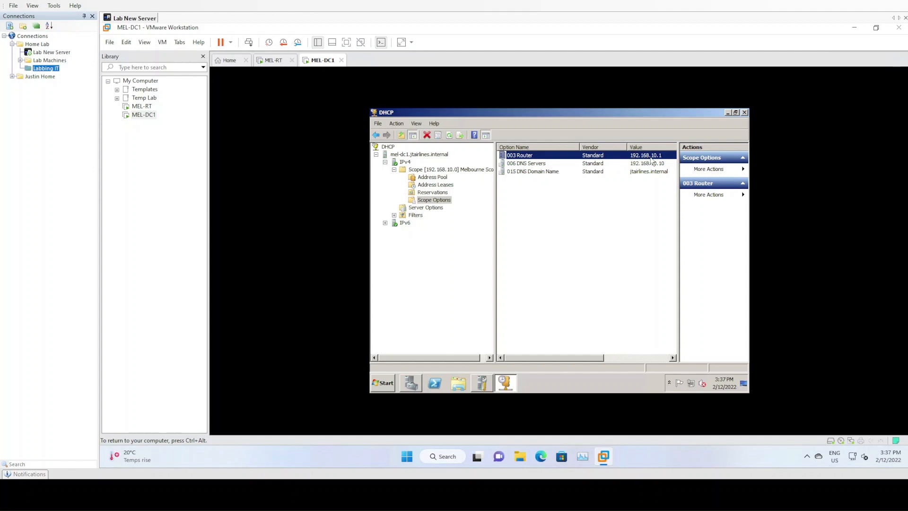
left_click(610, 164)
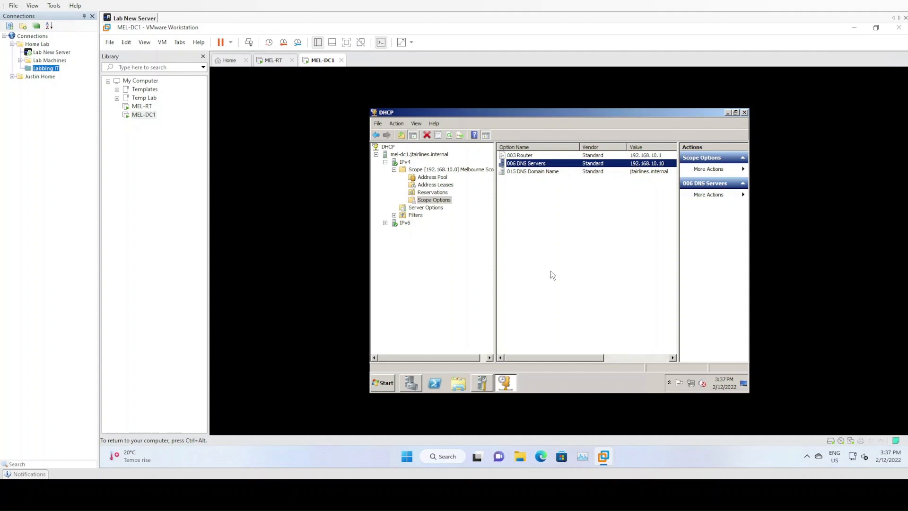
left_click(551, 172)
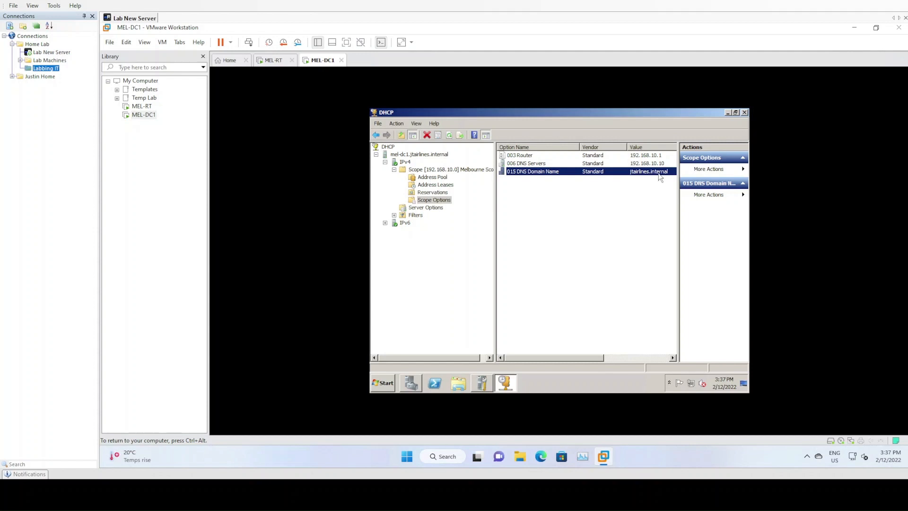
left_click(624, 213)
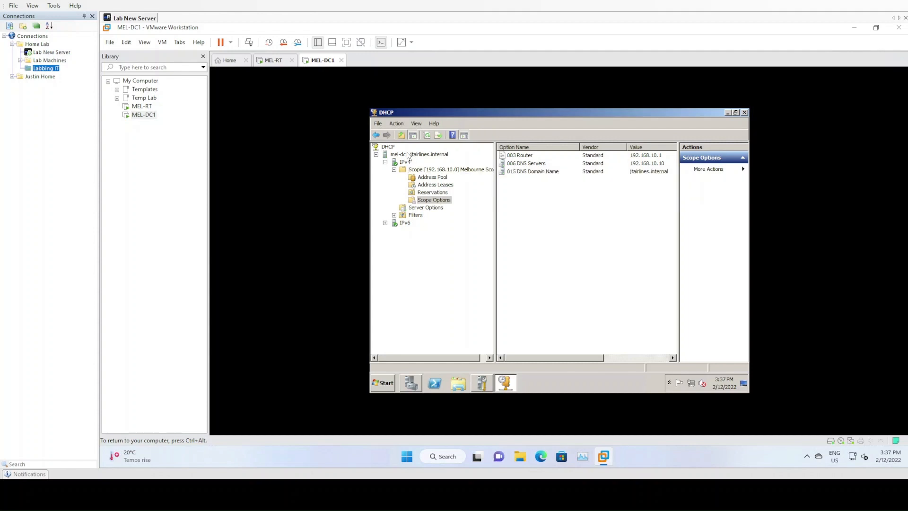
left_click(388, 146)
key("ctrl+alt")
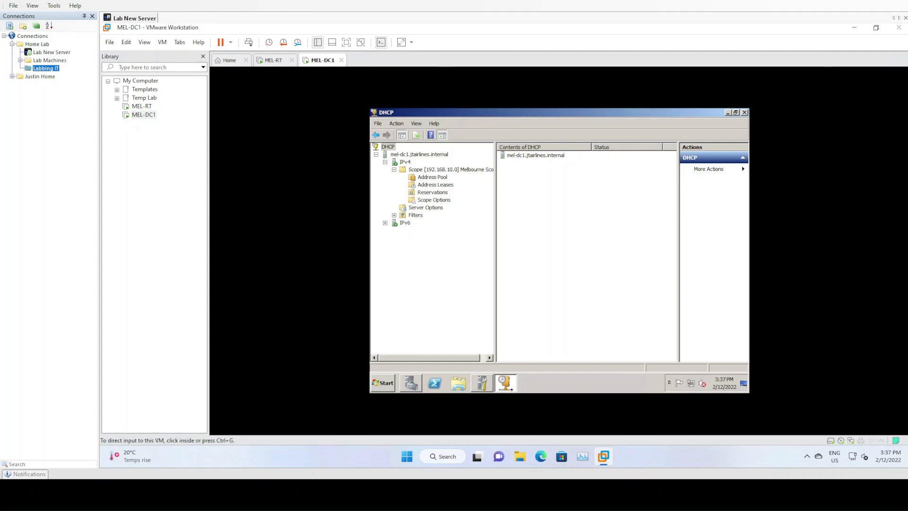